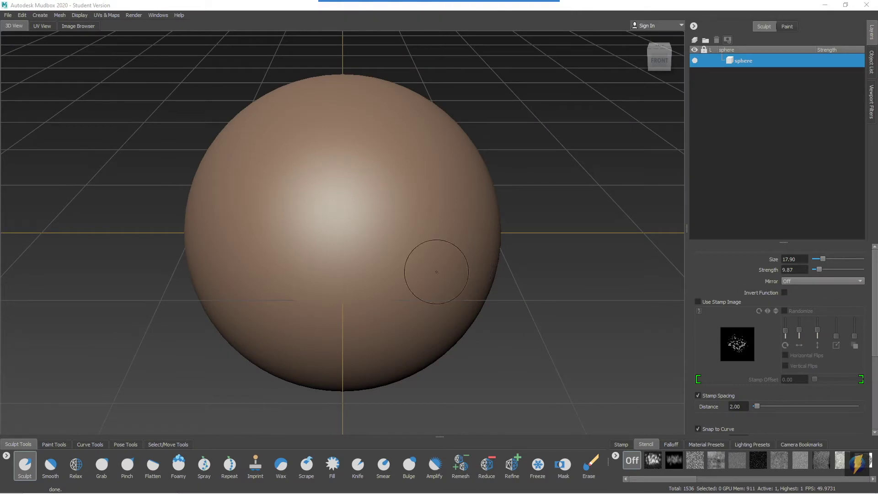
mouse_move(398, 178)
mouse_down()
mouse_move(186, 286)
mouse_move(31, 433)
mouse_up()
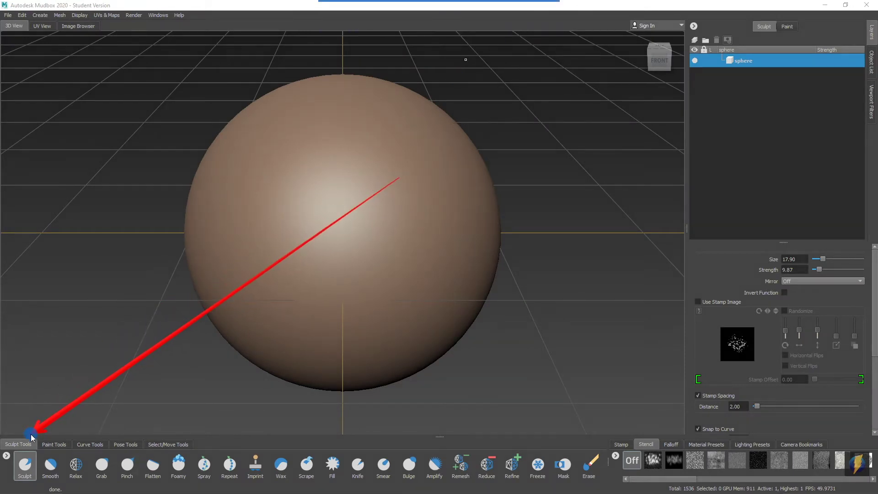
mouse_move(398, 178)
mouse_down()
mouse_move(398, 235)
mouse_move(486, 251)
mouse_move(526, 461)
mouse_move(537, 400)
mouse_move(556, 451)
mouse_move(550, 410)
mouse_move(586, 459)
mouse_up()
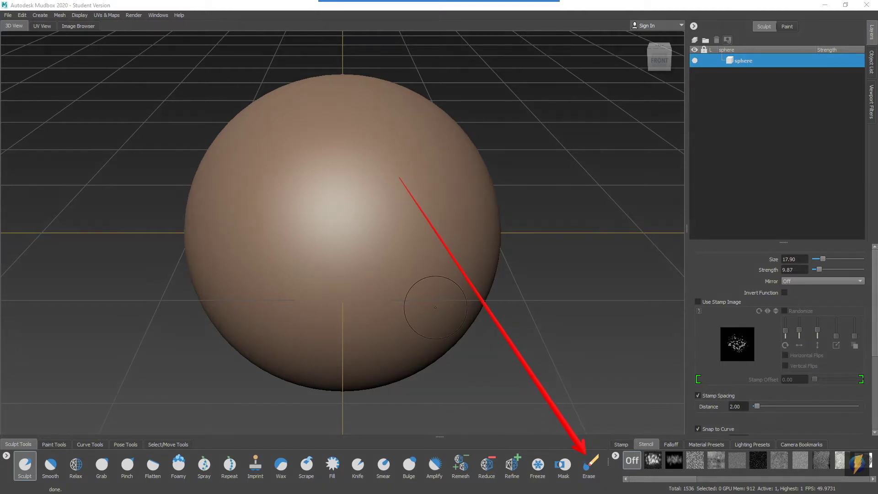
Subdivide the sphere up to level 6 and add a new sculpt layer to it
mouse_move(441, 255)
alt+right_down()
mouse_move(343, 221)
mouse_move(494, 233)
mouse_move(504, 245)
alt+right_up()
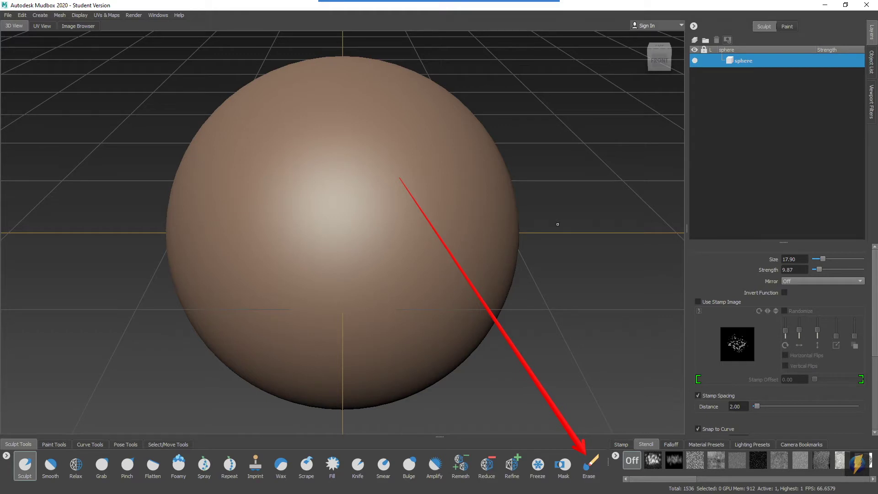
key(shift+d)
key(shift+d)
key(shift+d)
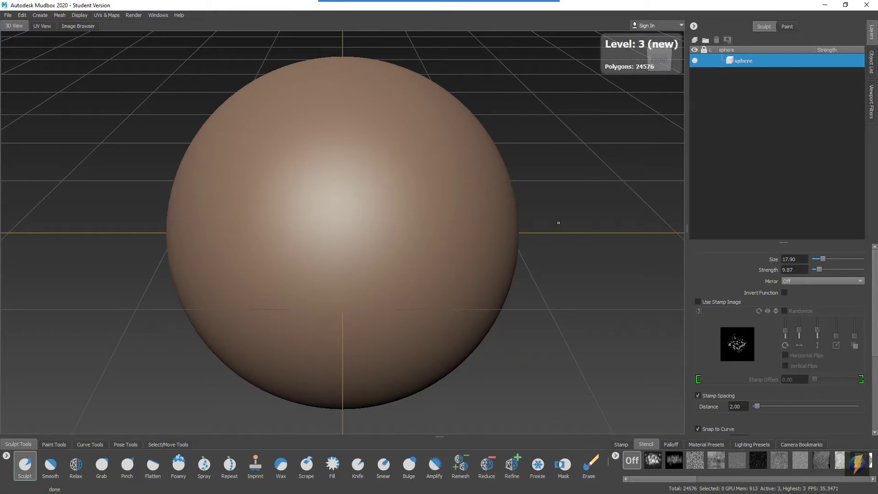
key(shift+d)
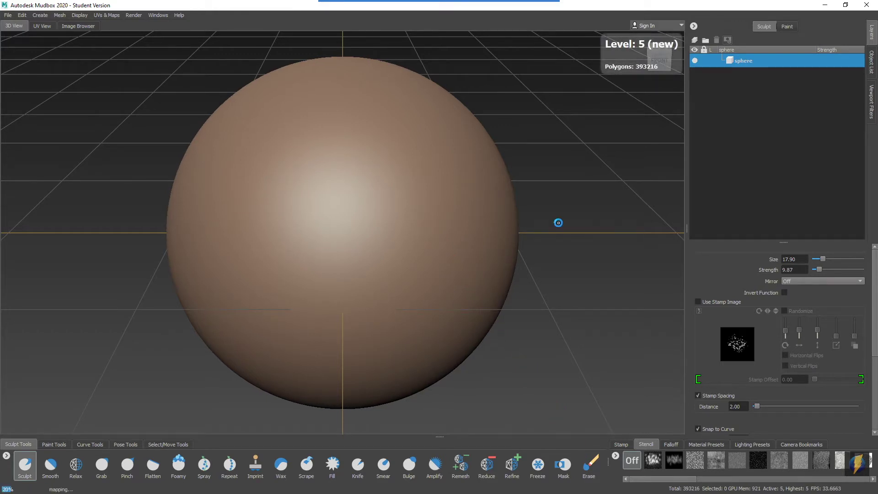
click(695, 41)
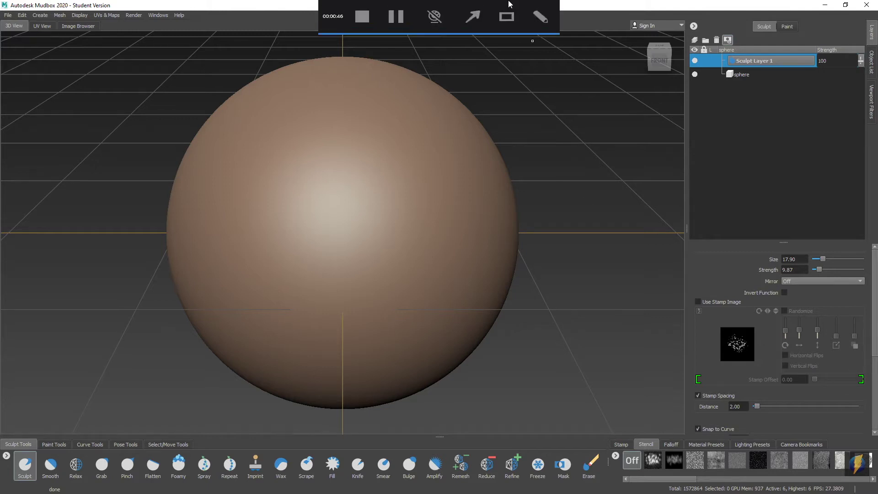
click(472, 16)
mouse_move(587, 199)
mouse_down()
mouse_move(582, 365)
mouse_move(566, 451)
mouse_up()
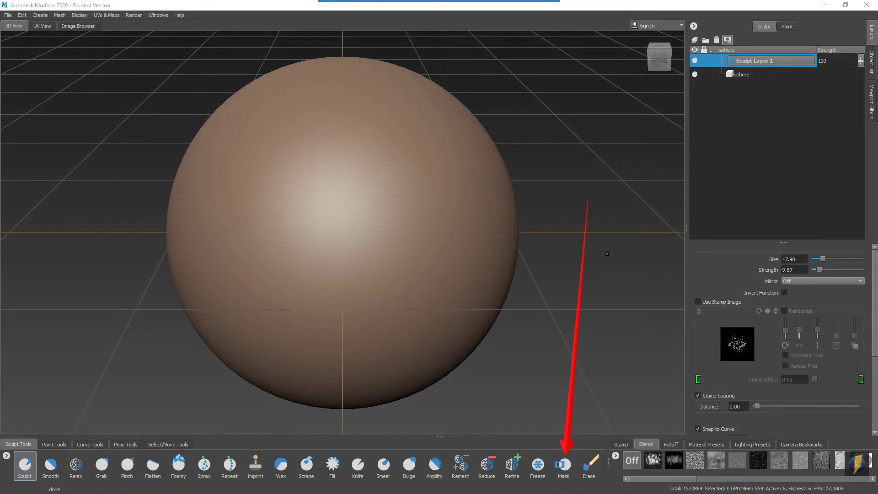
Sculpt a wrinkled patch on the sphere's front with the Sculpt brush through the veined cloud stencil, and hide the stencil
click(23, 469)
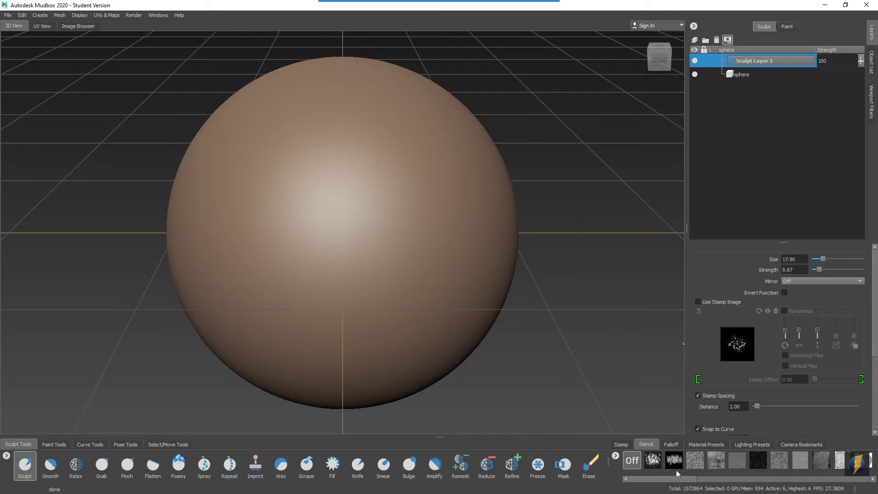
drag(672, 476, 781, 486)
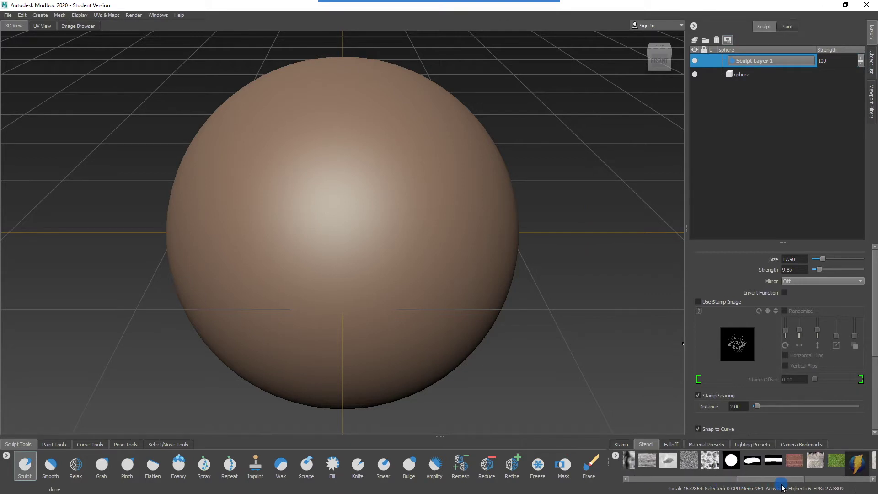
click(709, 459)
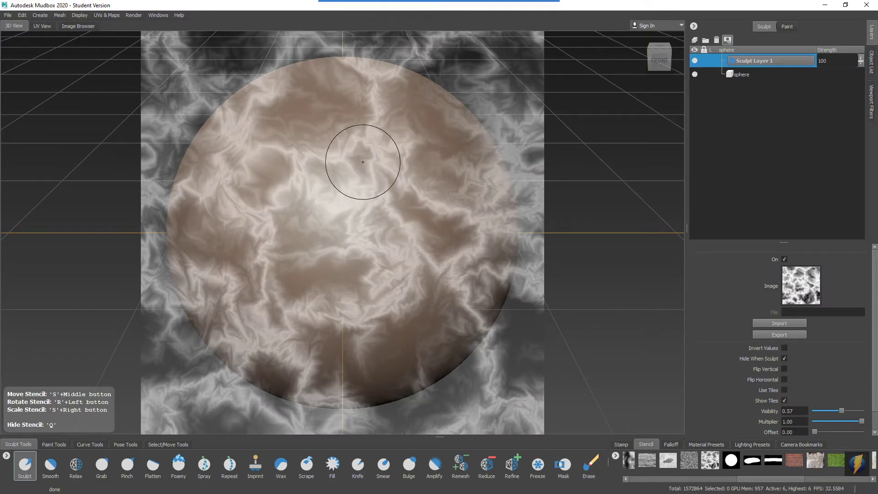
mouse_move(359, 157)
mouse_down()
mouse_move(357, 149)
mouse_move(338, 161)
mouse_move(363, 231)
mouse_move(316, 220)
mouse_move(286, 300)
mouse_move(398, 214)
mouse_move(294, 262)
mouse_move(345, 135)
mouse_move(249, 261)
mouse_move(408, 231)
mouse_move(252, 192)
mouse_move(431, 202)
mouse_move(283, 192)
mouse_move(360, 309)
mouse_move(421, 255)
mouse_move(324, 306)
mouse_move(307, 300)
mouse_up()
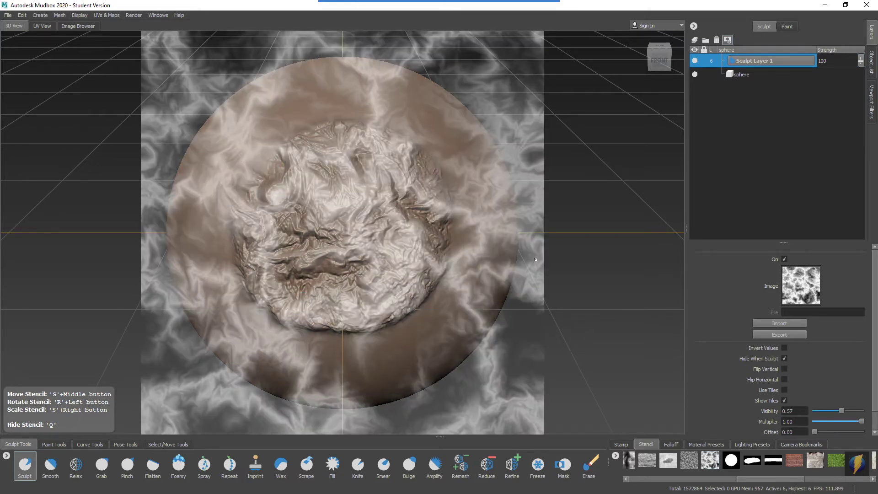
key(q)
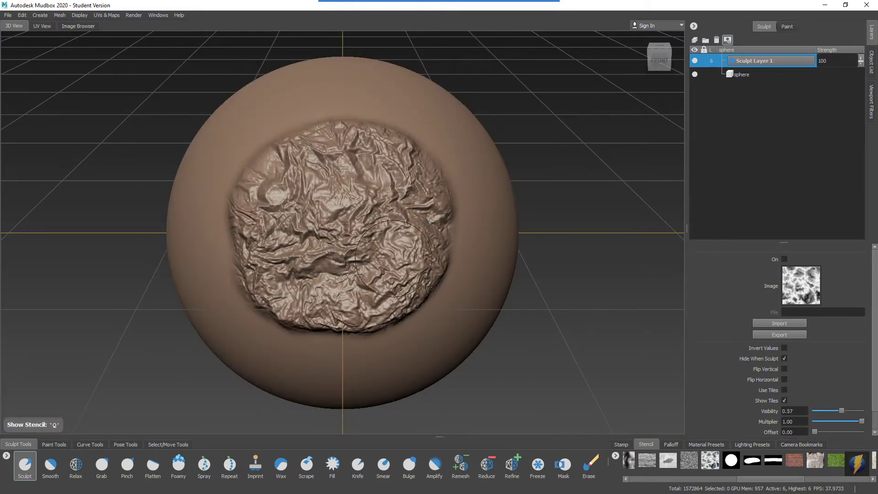
mouse_move(393, 259)
alt+mouse_down()
mouse_move(472, 255)
mouse_move(399, 254)
alt+mouse_up()
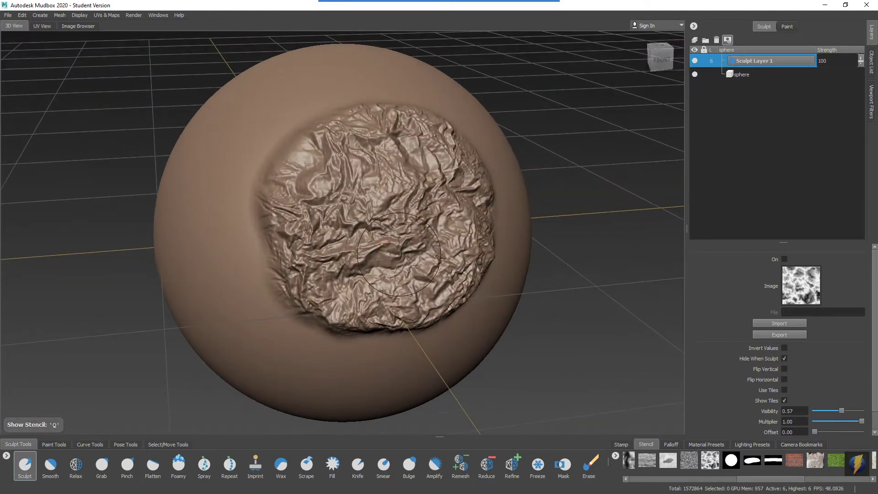
alt+drag(483, 255, 475, 257)
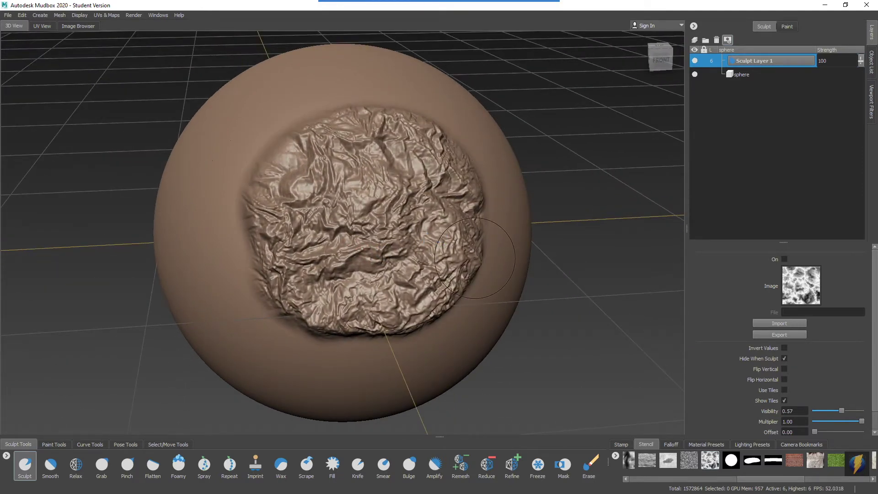
Erase the whole wrinkled patch from Sculpt Layer 1 with vertical strokes of the Erase brush
click(589, 464)
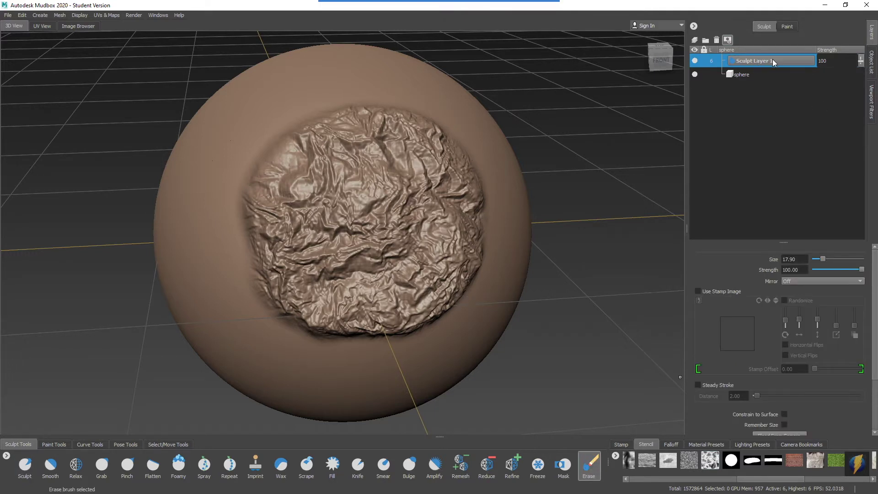
alt+drag(385, 213, 378, 212)
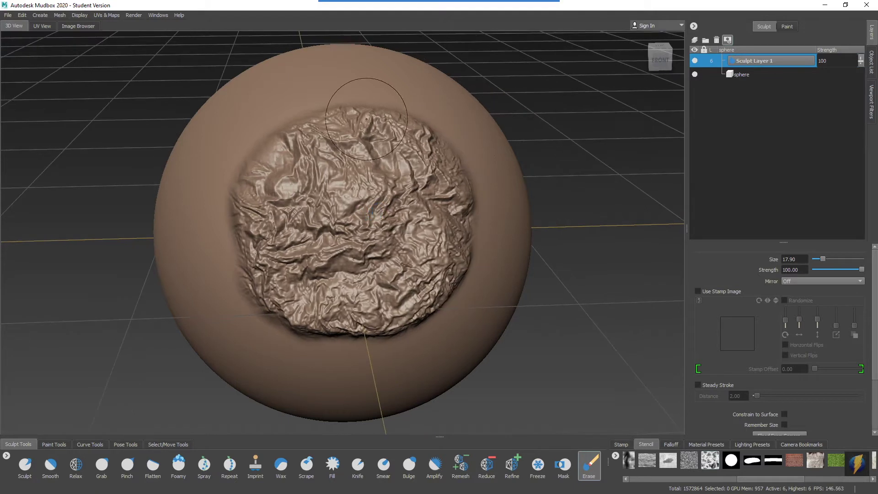
mouse_move(346, 95)
mouse_down()
mouse_move(355, 321)
mouse_move(346, 356)
mouse_up()
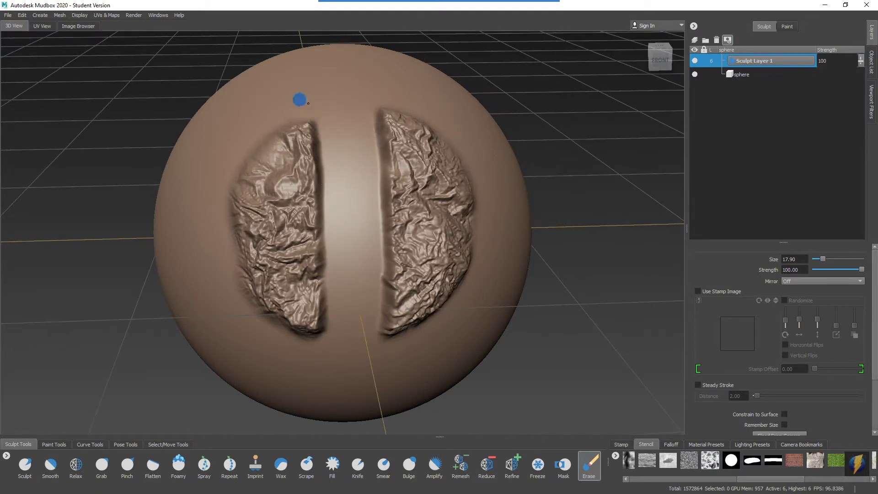
drag(307, 106, 311, 341)
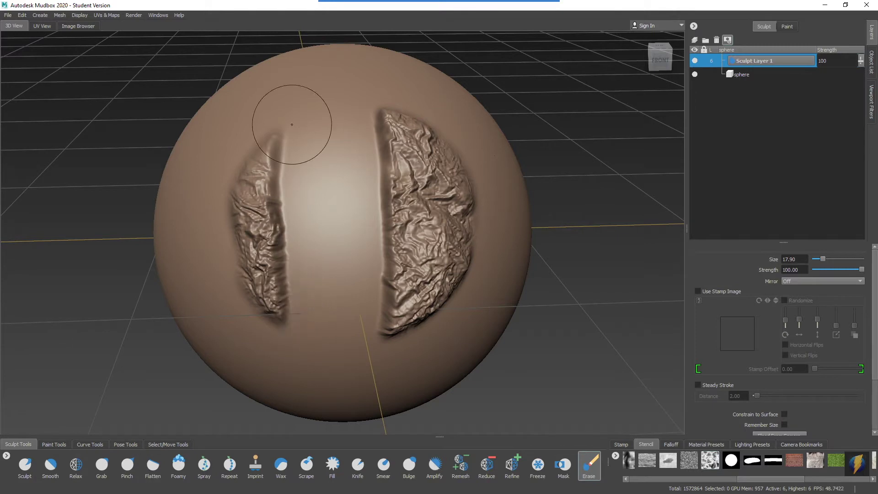
mouse_move(290, 124)
mouse_down()
mouse_move(268, 175)
mouse_move(282, 289)
mouse_up()
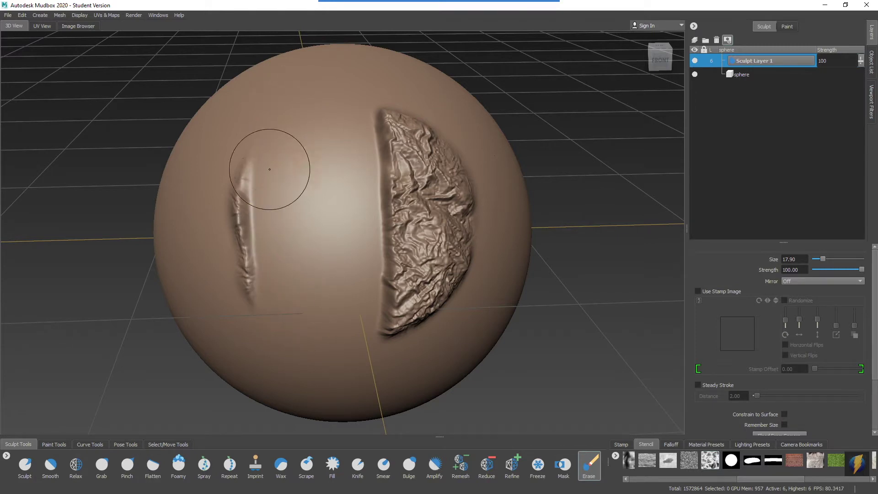
drag(263, 144, 250, 299)
drag(386, 101, 409, 329)
mouse_move(403, 82)
mouse_down()
mouse_move(415, 139)
mouse_move(440, 188)
mouse_move(437, 269)
mouse_move(474, 241)
mouse_move(413, 294)
mouse_up()
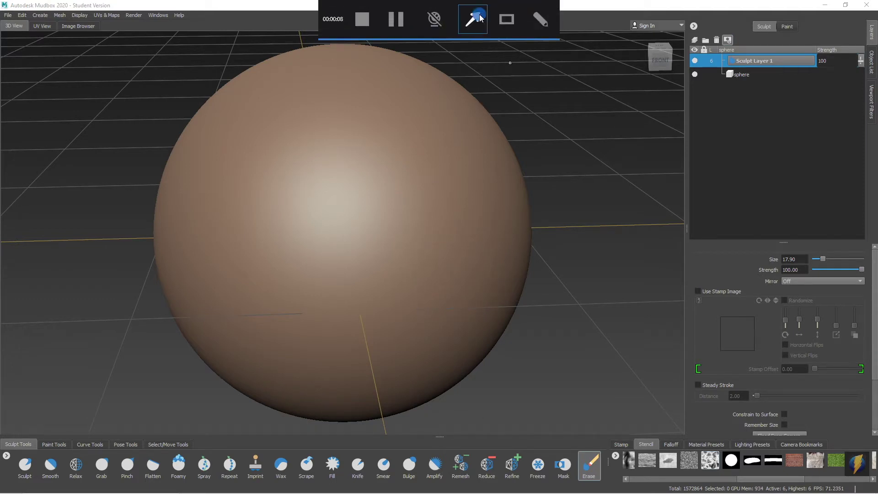
click(480, 19)
mouse_move(555, 80)
mouse_down()
mouse_move(552, 427)
mouse_move(563, 455)
mouse_up()
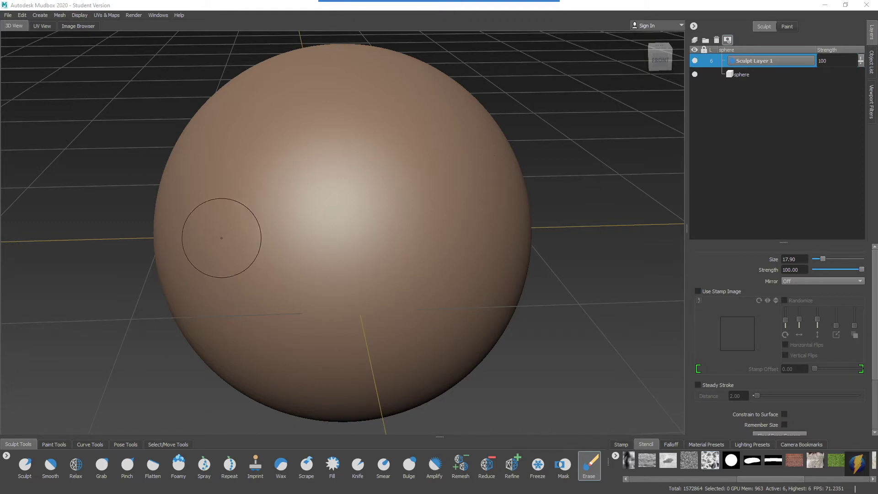
Show the stencil again, sculpt a larger wrinkled patch across the sphere's front with the Sculpt brush, and hide the stencil
click(24, 464)
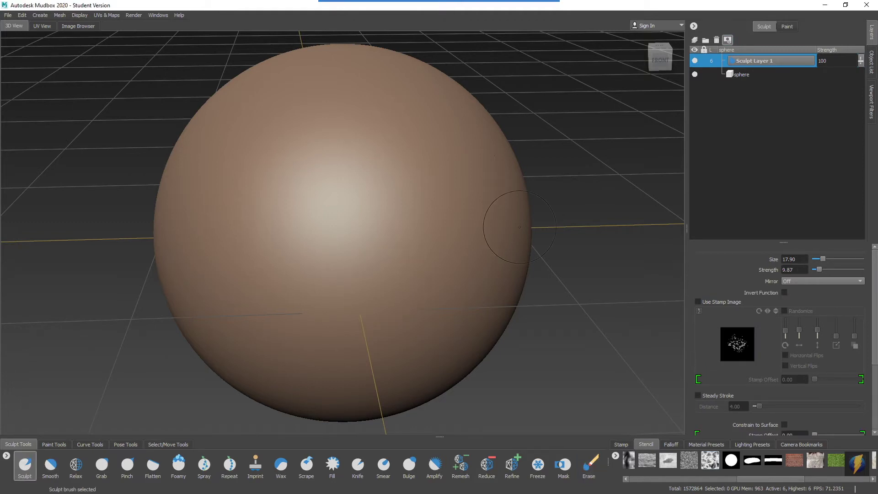
key(q)
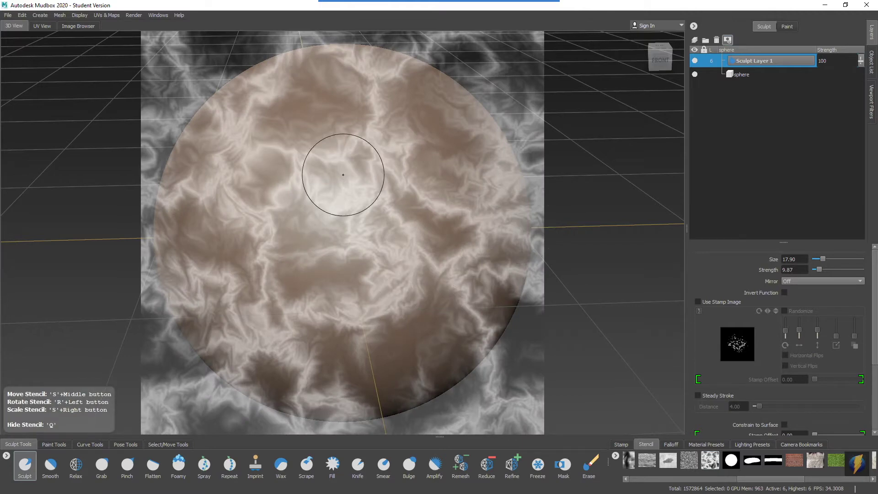
mouse_move(388, 146)
mouse_down()
mouse_move(390, 138)
mouse_move(264, 170)
mouse_move(320, 188)
mouse_move(294, 249)
mouse_move(264, 198)
mouse_move(308, 115)
mouse_move(388, 137)
mouse_move(414, 210)
mouse_move(365, 280)
mouse_move(274, 279)
mouse_move(245, 221)
mouse_move(270, 114)
mouse_move(424, 170)
mouse_move(411, 272)
mouse_move(335, 319)
mouse_move(227, 198)
mouse_move(425, 129)
mouse_move(340, 330)
mouse_move(256, 133)
mouse_move(458, 275)
mouse_move(316, 331)
mouse_move(331, 337)
mouse_move(402, 141)
mouse_move(358, 112)
mouse_up()
key(q)
key(q)
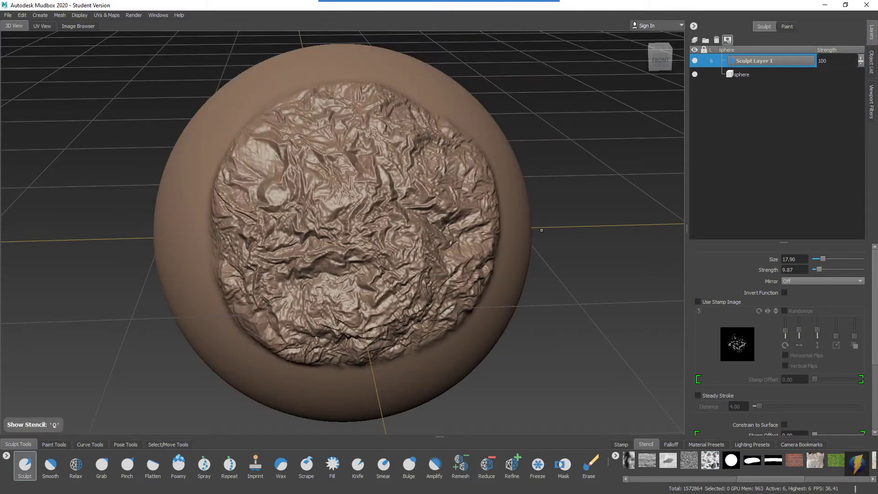
alt+middle_drag(501, 245, 520, 237)
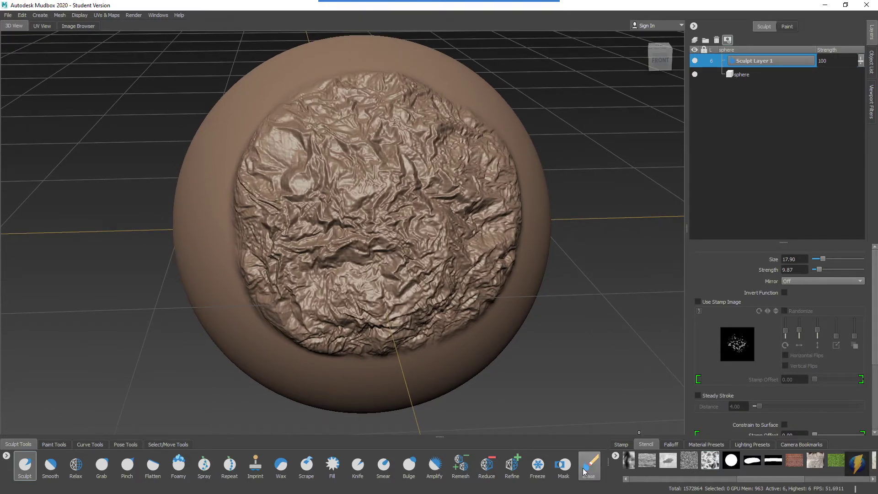
Paint a mask over the lower middle part of the wrinkled patch with the Mask brush
click(563, 464)
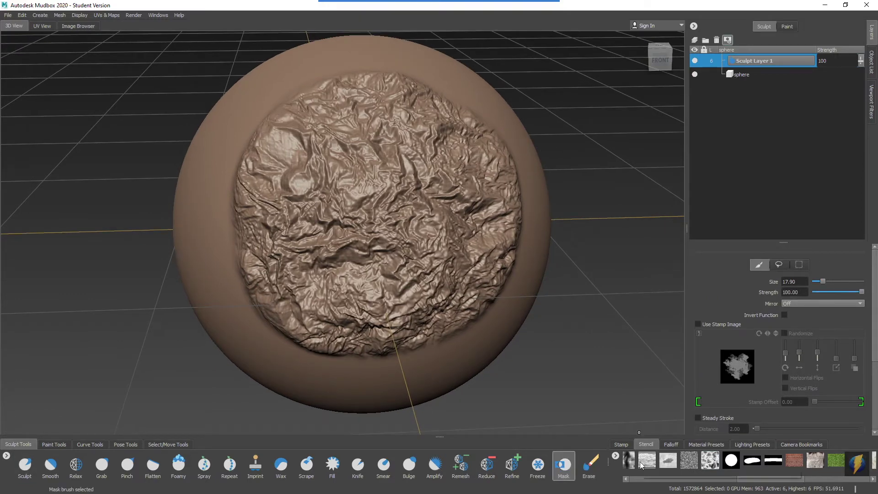
alt+drag(384, 297, 371, 240)
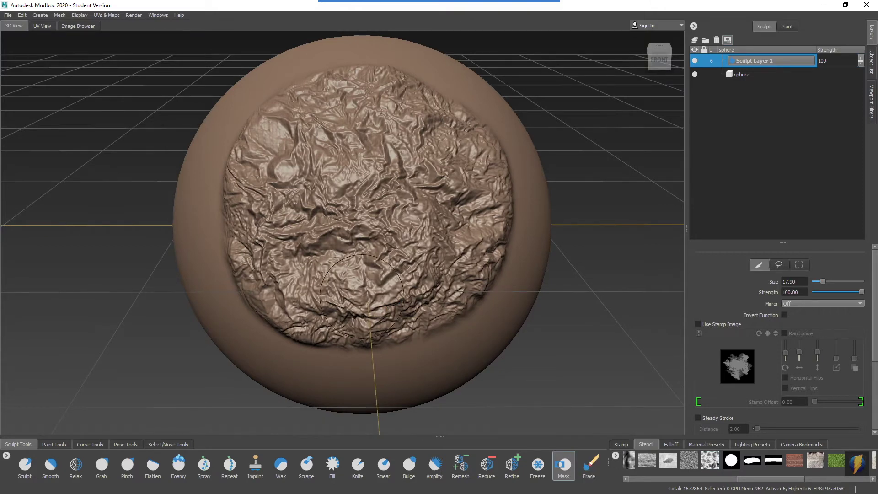
mouse_move(365, 279)
mouse_down()
mouse_move(349, 297)
mouse_move(358, 315)
mouse_move(344, 341)
mouse_move(403, 338)
mouse_move(380, 322)
mouse_move(322, 341)
mouse_move(332, 311)
mouse_move(287, 341)
mouse_up()
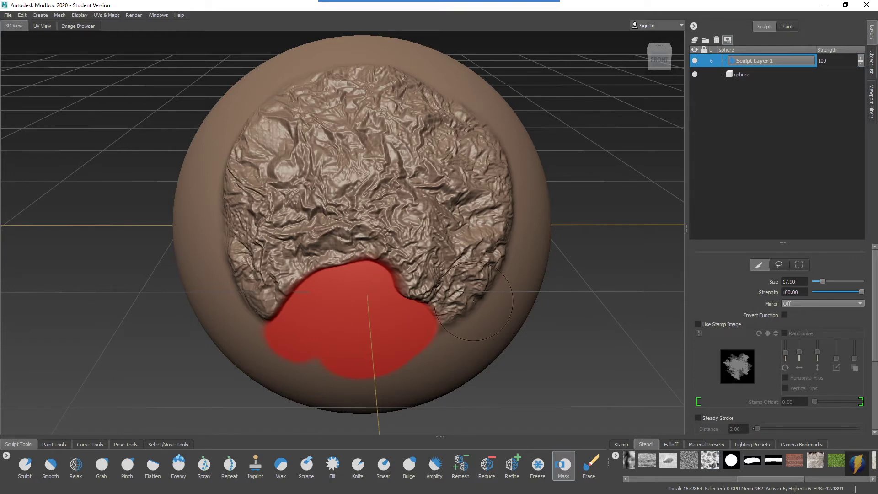
mouse_move(465, 4)
click(473, 19)
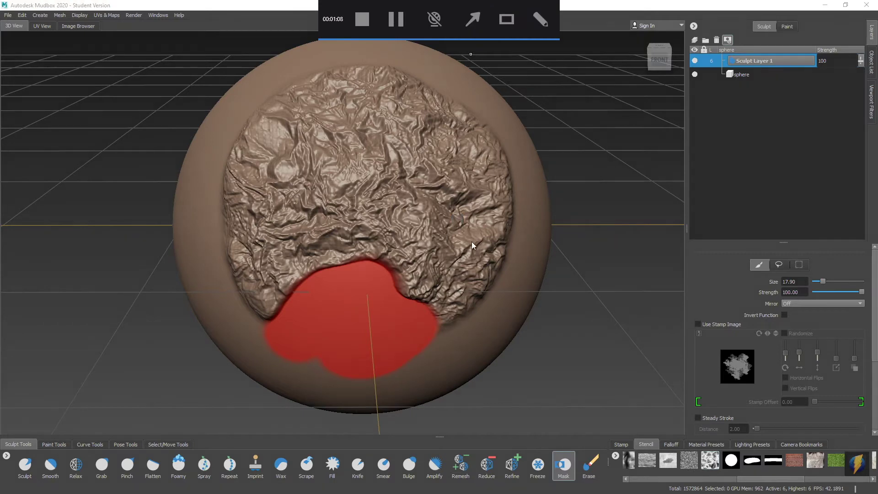
drag(539, 189, 396, 287)
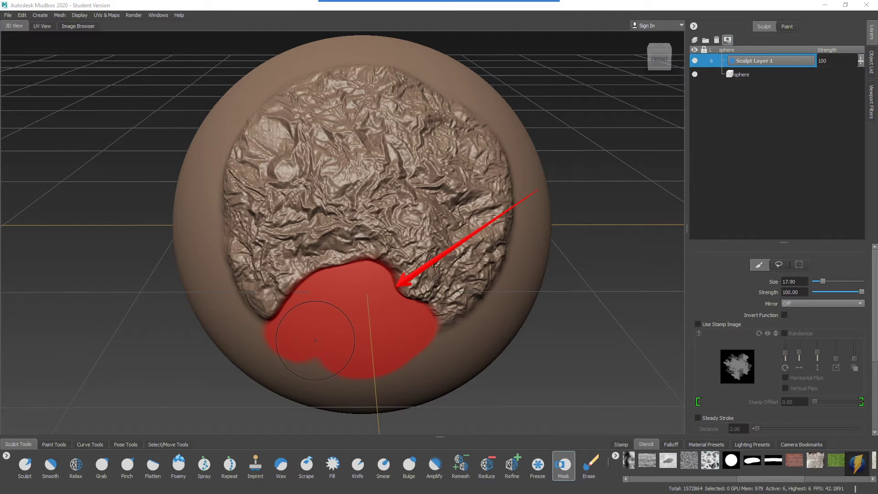
mouse_move(373, 4)
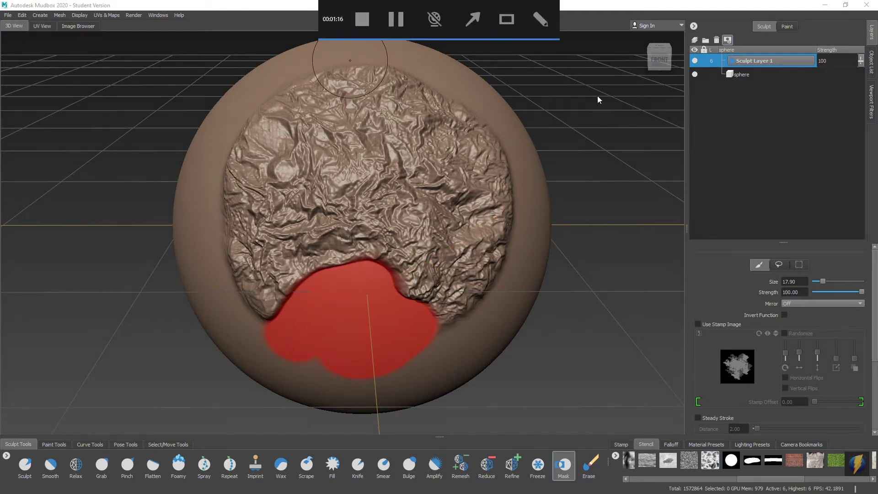
drag(594, 166, 717, 44)
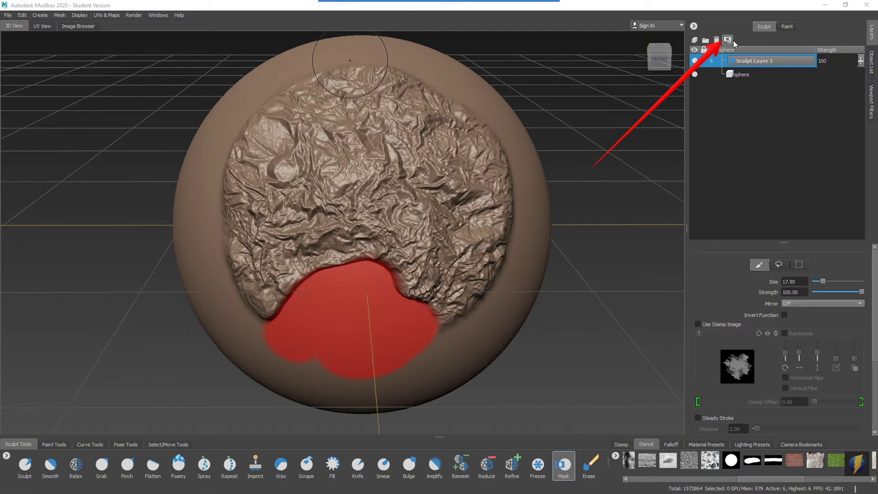
Toggle the mask display off and on, leaving the red overlay on the sculpt layer hidden
click(729, 39)
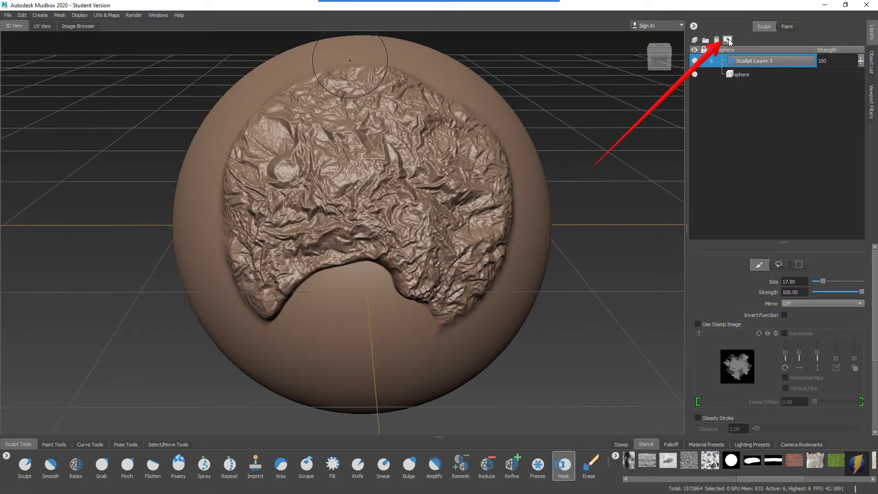
click(728, 39)
click(728, 39)
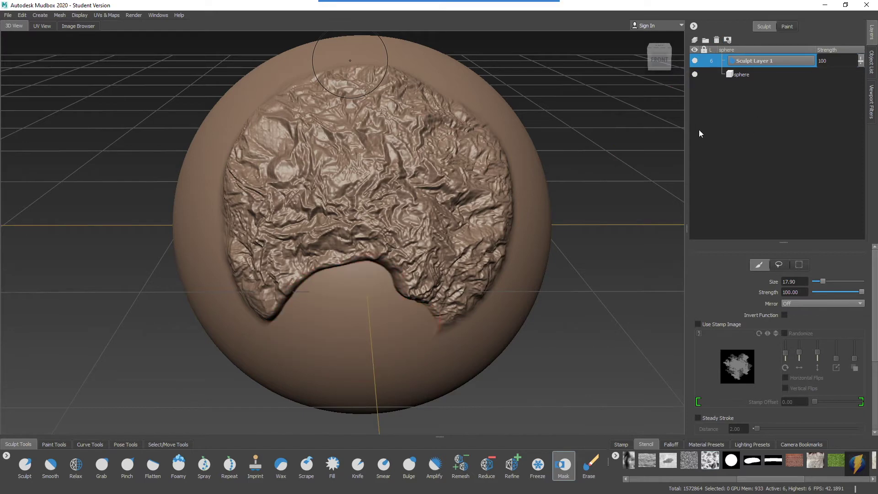
alt+drag(416, 210, 426, 199)
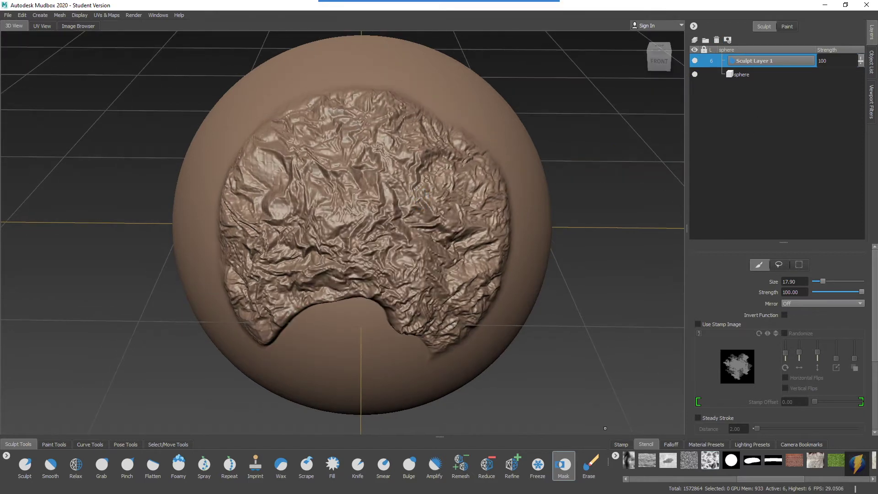
Paint a mask band across the middle of the wrinkled patch from one side to the other with the Mask brush
click(564, 466)
alt+drag(379, 297, 363, 278)
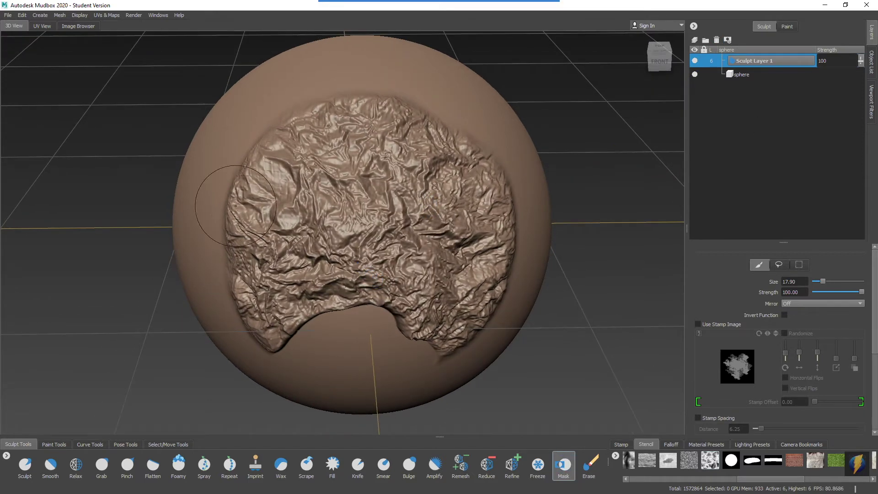
mouse_move(209, 215)
shift+mouse_down()
mouse_move(517, 255)
mouse_move(221, 213)
shift+mouse_up()
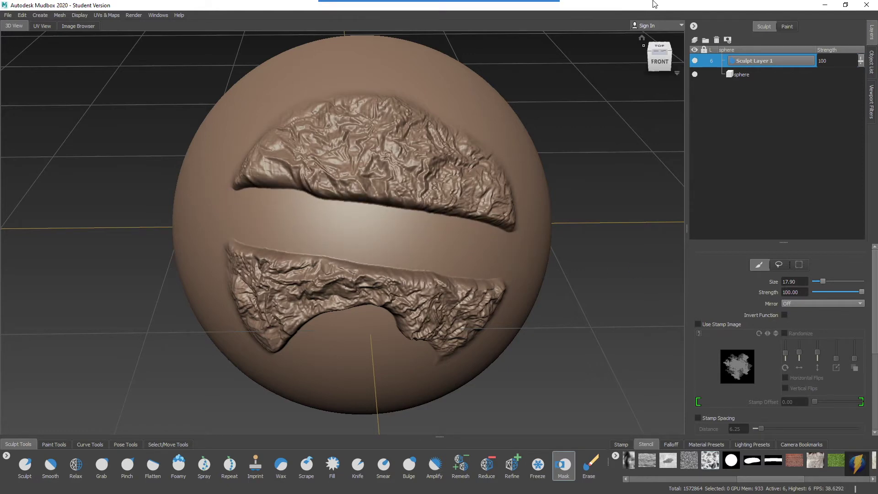
Show the red mask overlay and unmask the centre of the band with the Mask brush's Invert Function turned on
mouse_move(498, 4)
click(472, 15)
drag(631, 189, 714, 51)
click(727, 40)
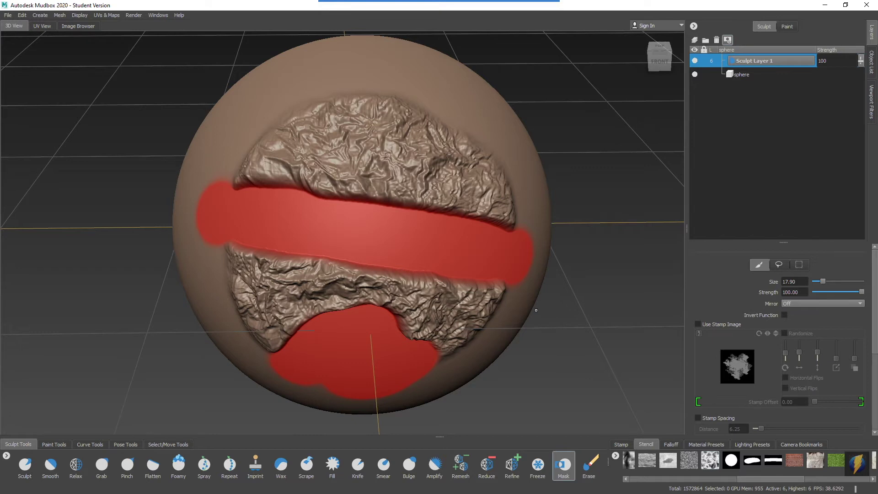
click(784, 314)
mouse_move(377, 164)
mouse_down()
mouse_move(362, 252)
mouse_move(352, 256)
mouse_move(371, 200)
mouse_up()
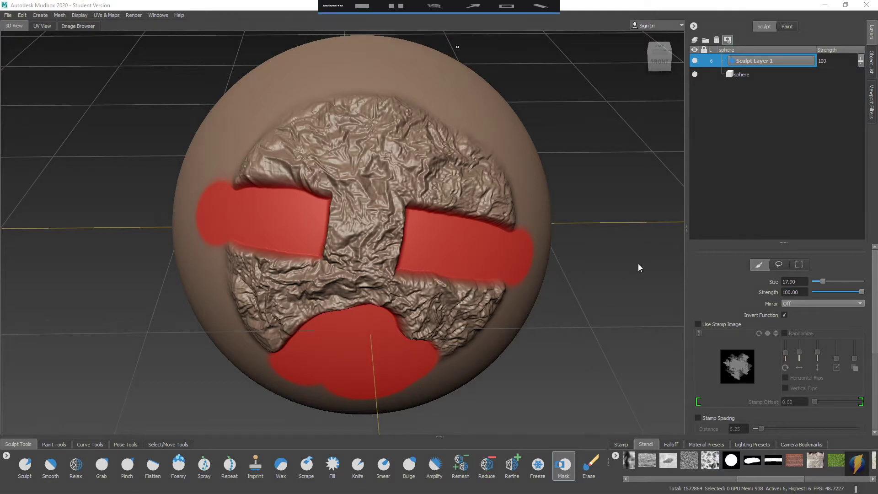
Apply the pebble-pattern stencil over the sphere
mouse_move(637, 263)
mouse_down()
mouse_move(651, 417)
mouse_move(647, 431)
mouse_move(618, 432)
mouse_move(638, 419)
mouse_up()
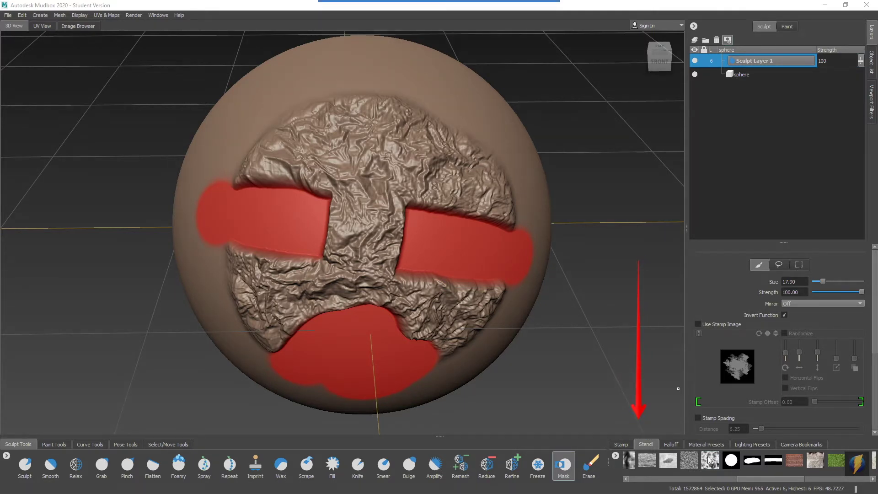
drag(707, 481, 737, 483)
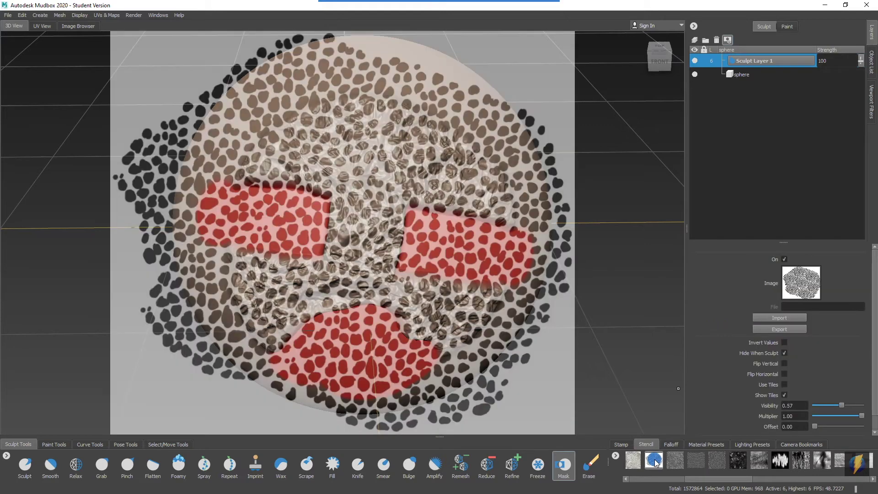
click(654, 459)
alt+drag(347, 233, 330, 255)
alt+right_drag(330, 255, 368, 259)
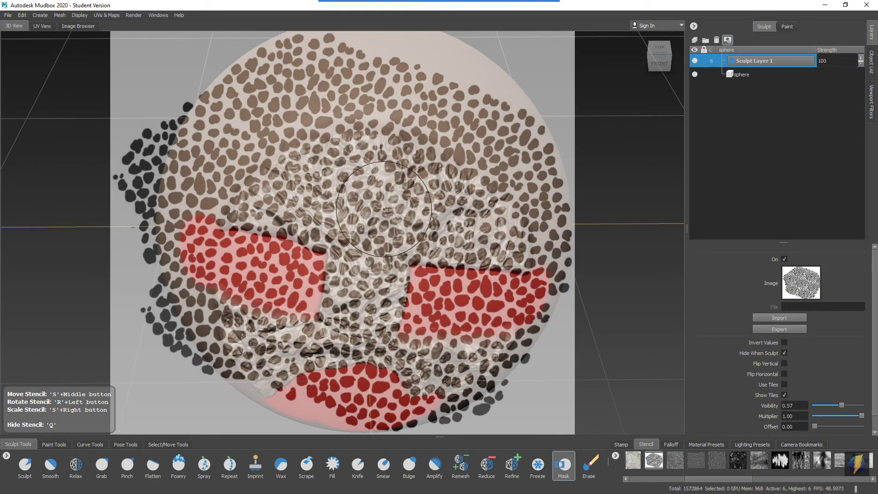
Try to paint a mask through the pebble stencil on the upper wrinkled patch with the inverted Mask brush, toggling the stencil to check
key(q)
mouse_move(359, 185)
mouse_down()
mouse_move(382, 187)
mouse_move(345, 191)
mouse_up()
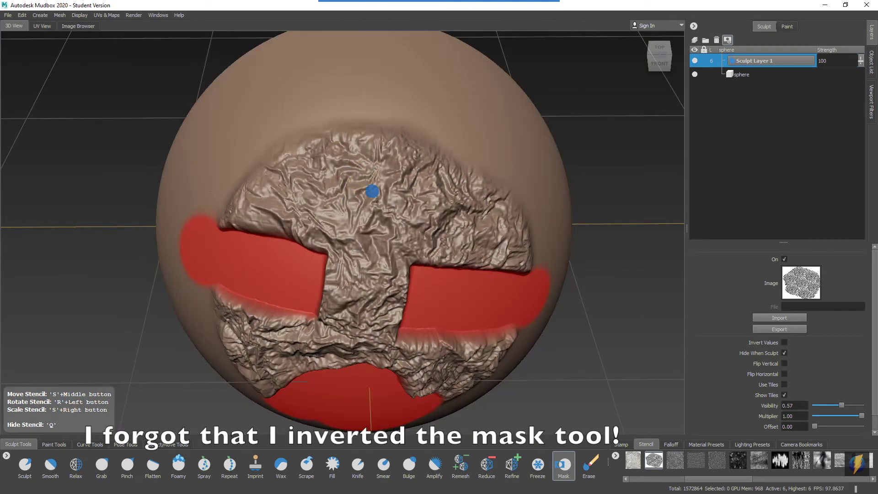
key(q)
click(562, 465)
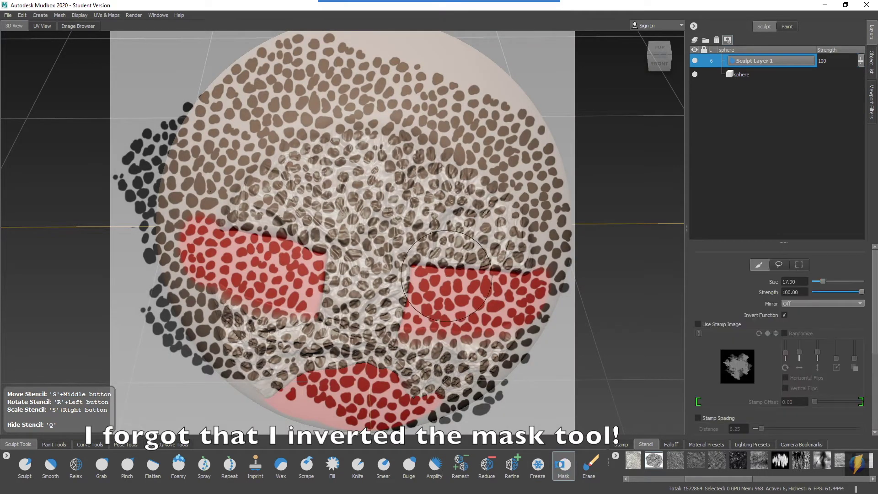
key(q)
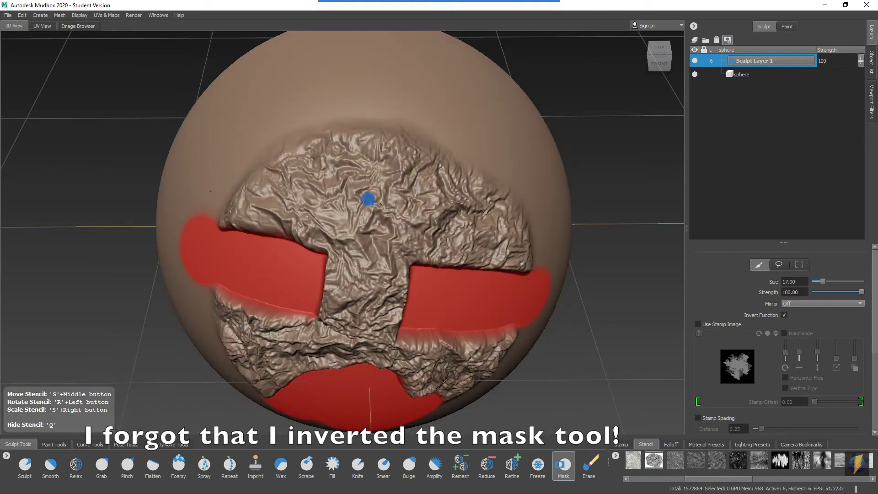
key(q)
alt+drag(369, 133, 367, 147)
key(q)
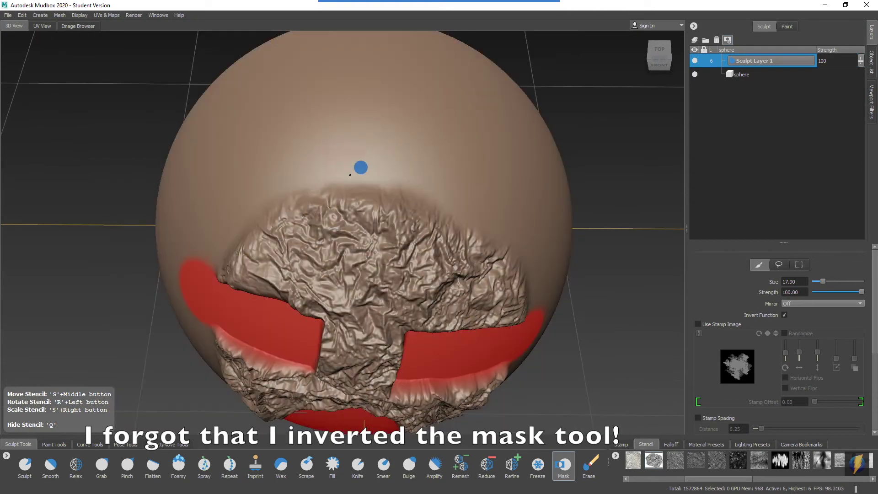
key(q)
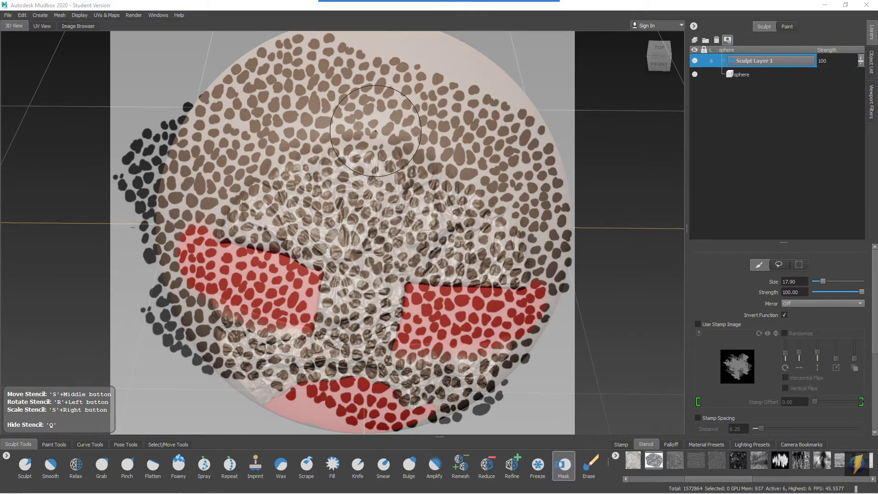
key(q)
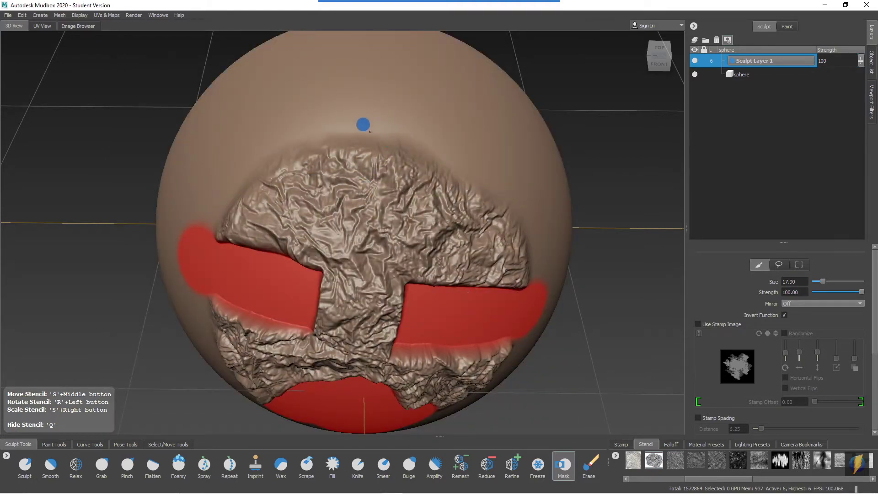
key(q)
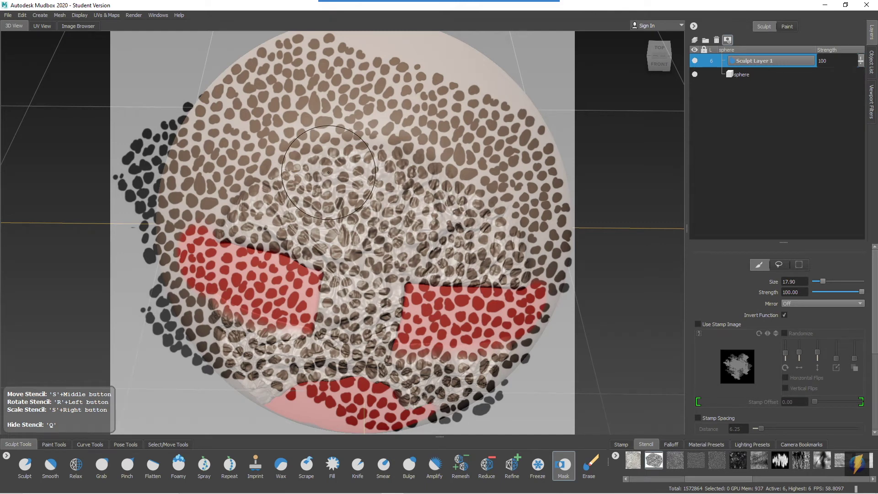
Turn off Invert Function, paint three mask spots through the pebble stencil across the upper wrinkled patch, and hide the stencil
mouse_move(394, 3)
click(473, 20)
drag(586, 141, 753, 308)
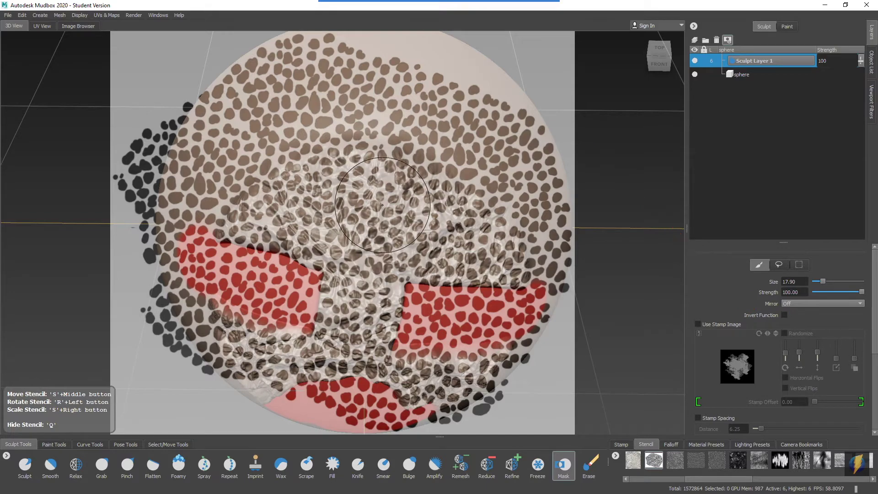
mouse_move(382, 205)
mouse_down()
mouse_move(359, 190)
mouse_move(364, 196)
mouse_up()
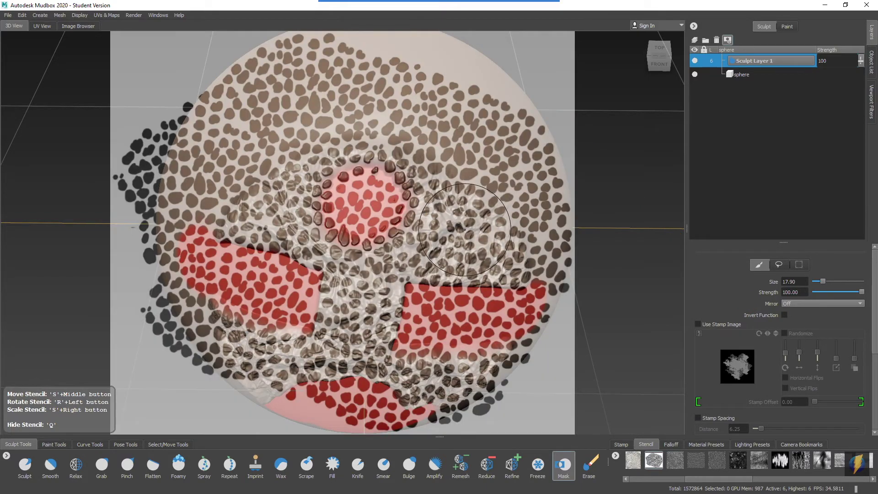
drag(465, 229, 452, 224)
mouse_move(288, 199)
mouse_down()
mouse_move(251, 190)
mouse_move(314, 201)
mouse_up()
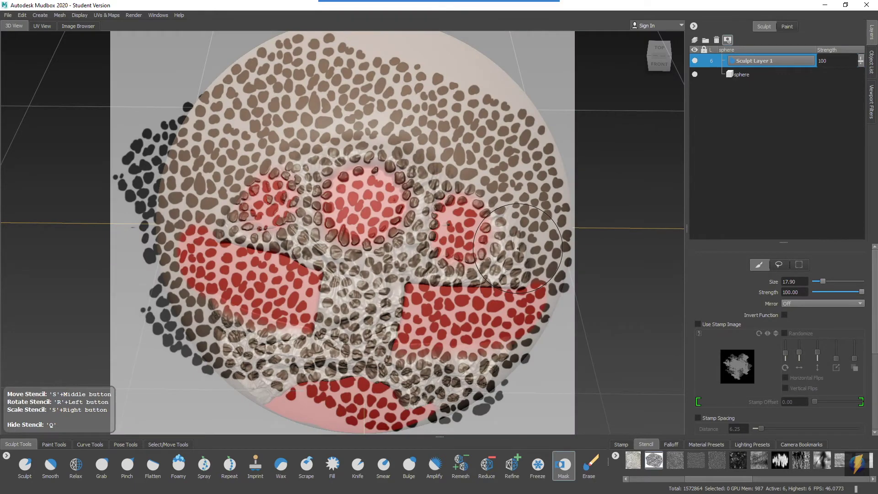
key(q)
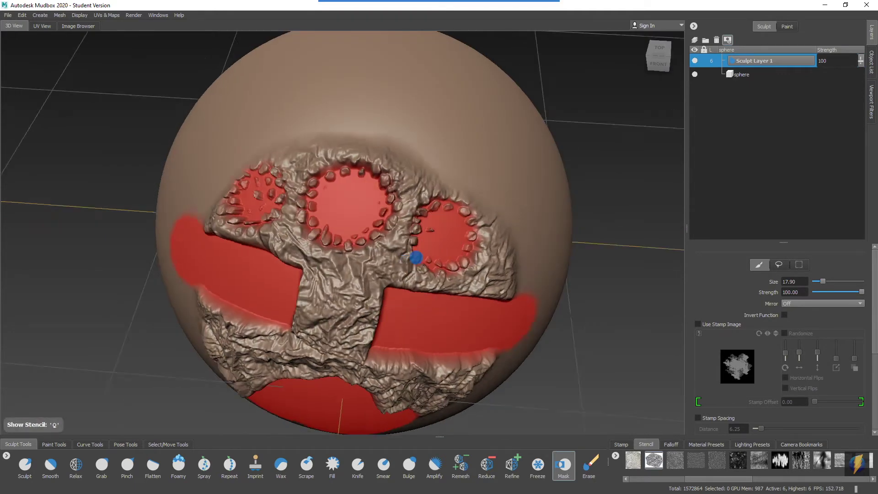
Show the stencil again, paint a larger pebbled mask on the smooth area above the wrinkled patch, and hide the stencil
mouse_move(415, 258)
alt+mouse_down()
mouse_move(392, 251)
mouse_move(465, 256)
mouse_move(454, 287)
alt+mouse_up()
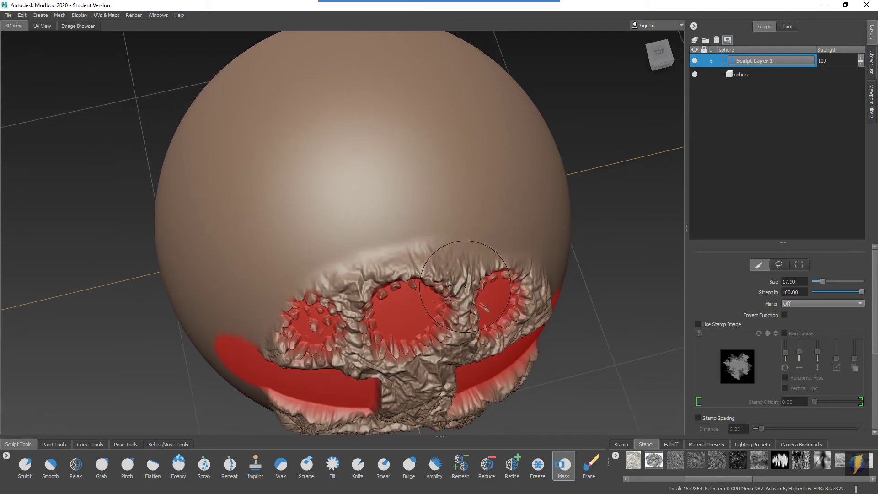
key(q)
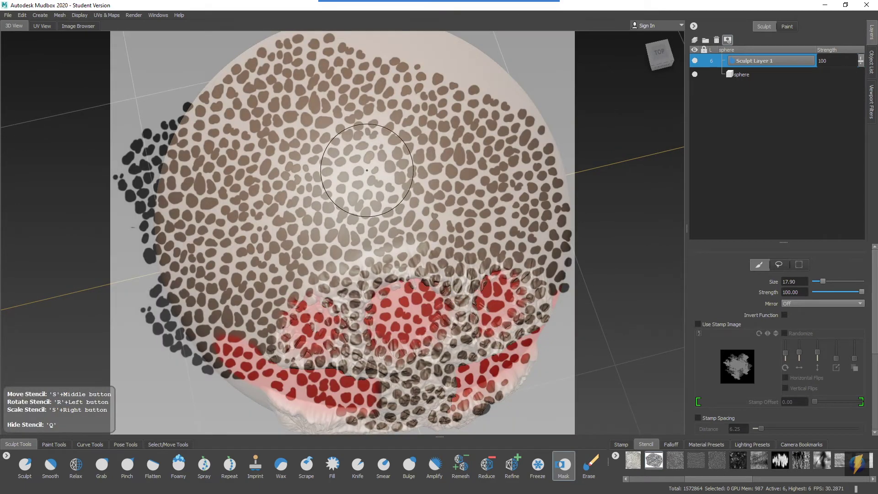
mouse_move(365, 161)
mouse_down()
mouse_move(313, 147)
mouse_move(339, 197)
mouse_move(378, 190)
mouse_move(416, 164)
mouse_move(357, 128)
mouse_up()
key(q)
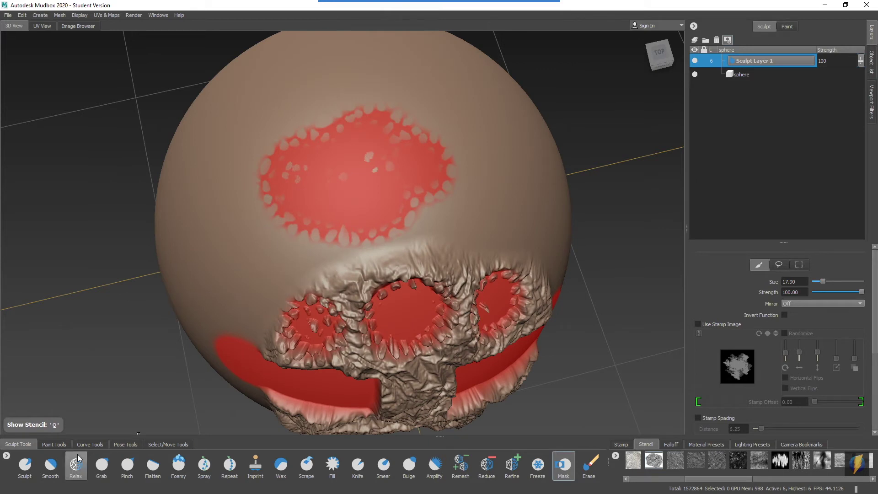
Raise the surface around the edge of the large pebbled mask near the sphere's top with the Sculpt brush
click(26, 464)
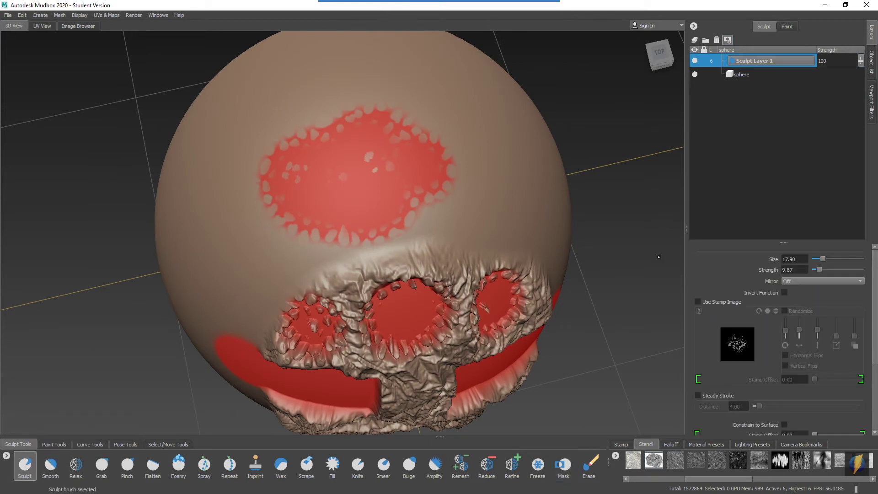
mouse_move(386, 107)
mouse_down()
mouse_move(290, 129)
mouse_move(261, 170)
mouse_move(267, 201)
mouse_move(307, 227)
mouse_move(376, 229)
mouse_move(415, 202)
mouse_move(443, 160)
mouse_move(380, 102)
mouse_move(347, 98)
mouse_up()
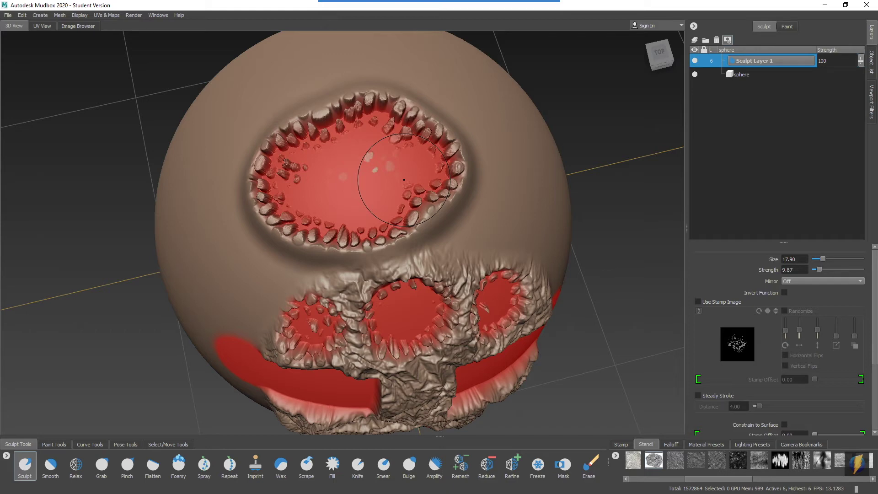
mouse_move(453, 220)
alt+mouse_down()
mouse_move(414, 224)
mouse_move(386, 208)
mouse_move(403, 208)
mouse_move(348, 194)
alt+mouse_up()
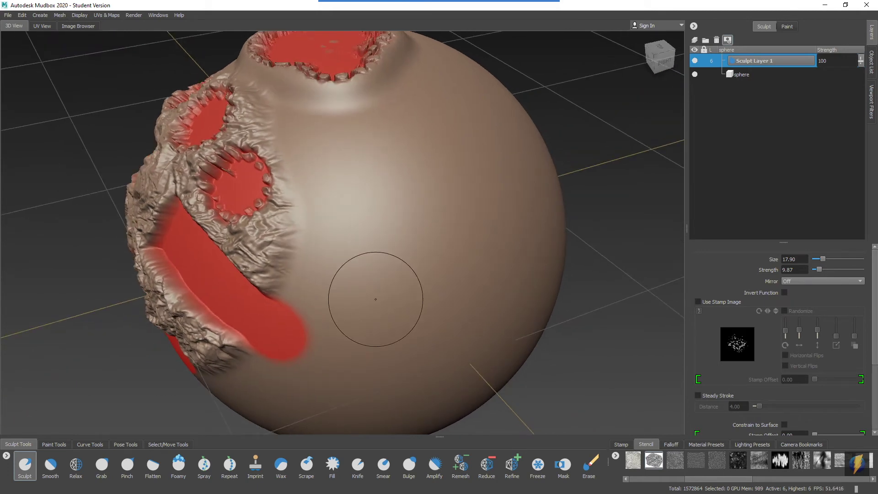
Stamp six mask spots on the smooth right side of the sphere using the Mask brush with a rocky rubble stamp image
click(564, 471)
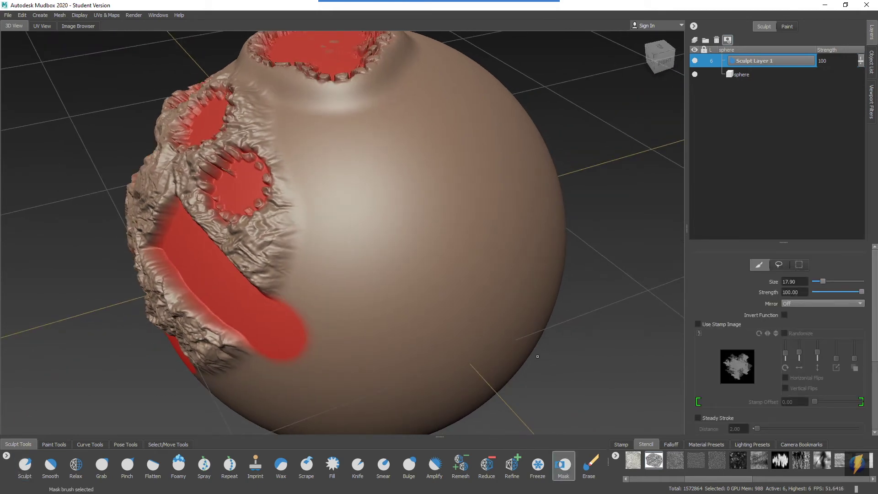
click(620, 444)
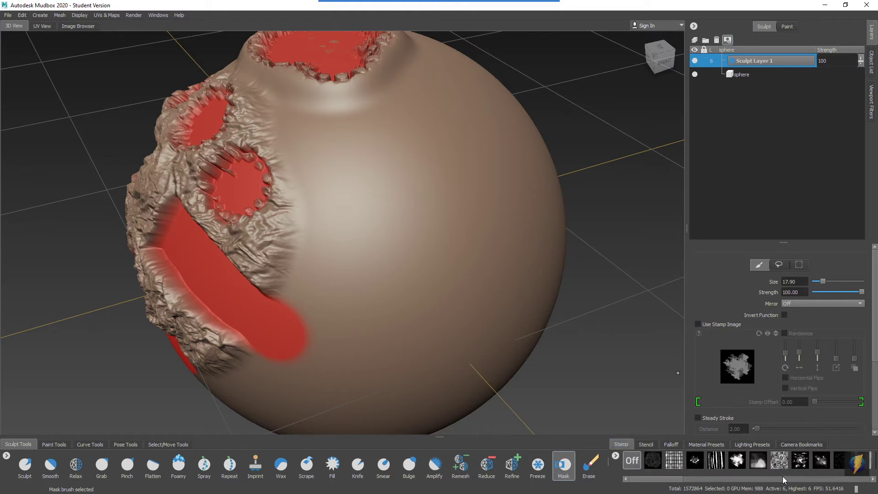
drag(676, 481, 858, 491)
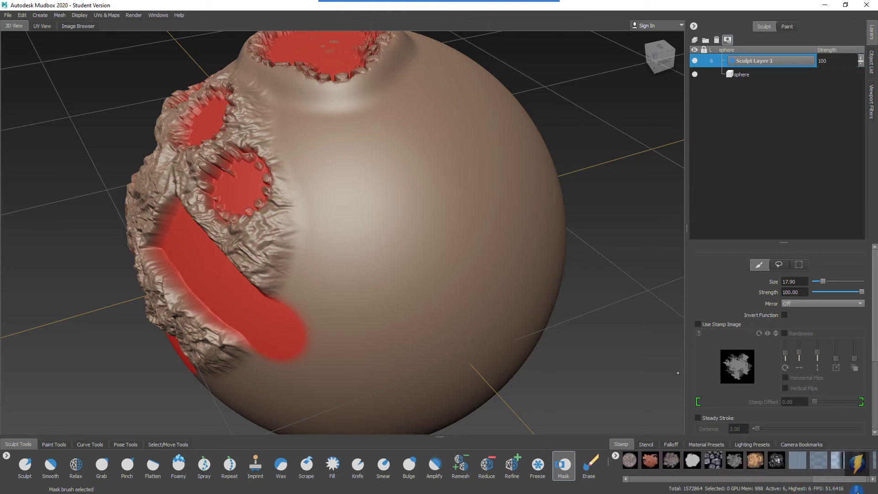
click(776, 460)
mouse_move(446, 231)
alt+mouse_down()
mouse_move(402, 234)
mouse_move(348, 256)
alt+mouse_up()
click(362, 250)
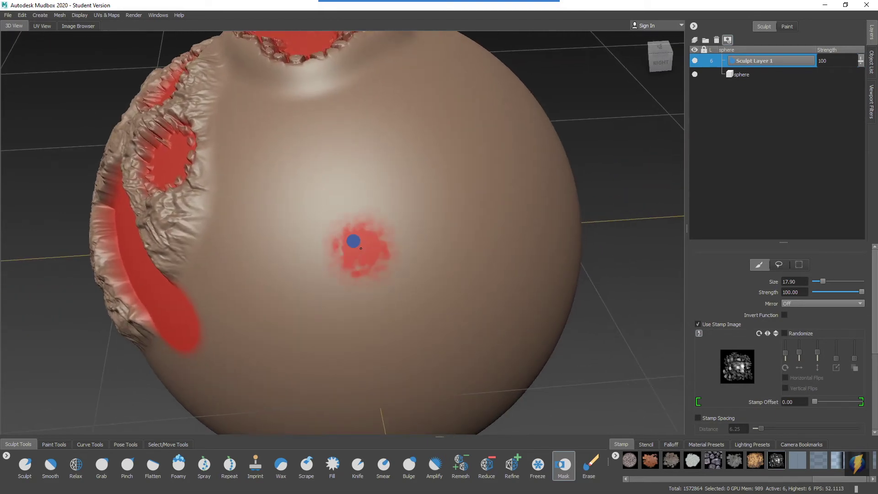
click(427, 205)
click(344, 176)
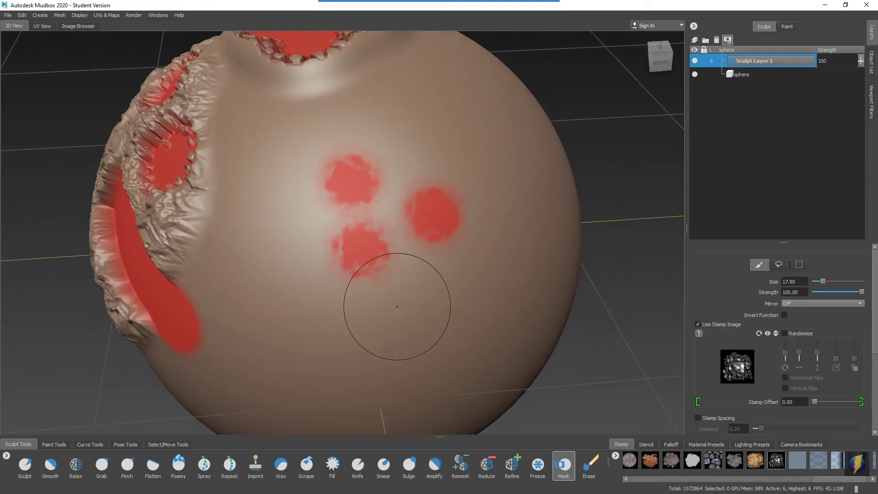
click(413, 299)
click(311, 321)
click(284, 242)
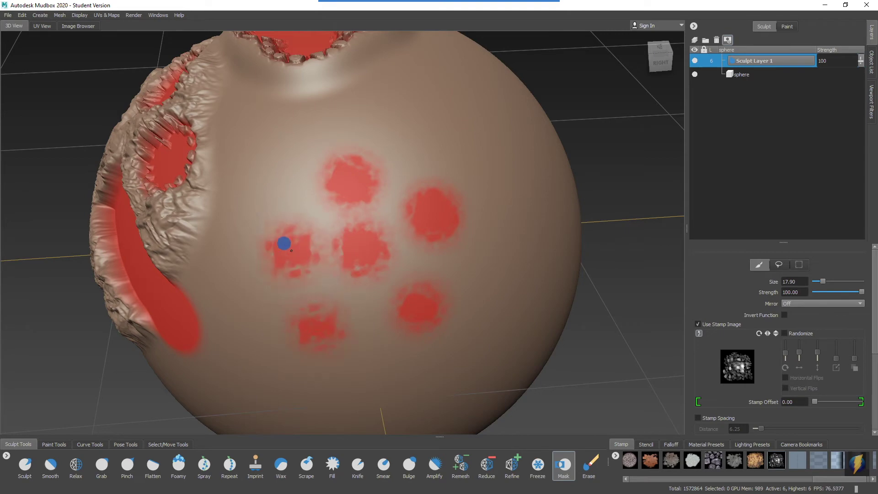
Build up the surface around the six stamped mask spots with the Wax brush
alt+drag(425, 283, 427, 265)
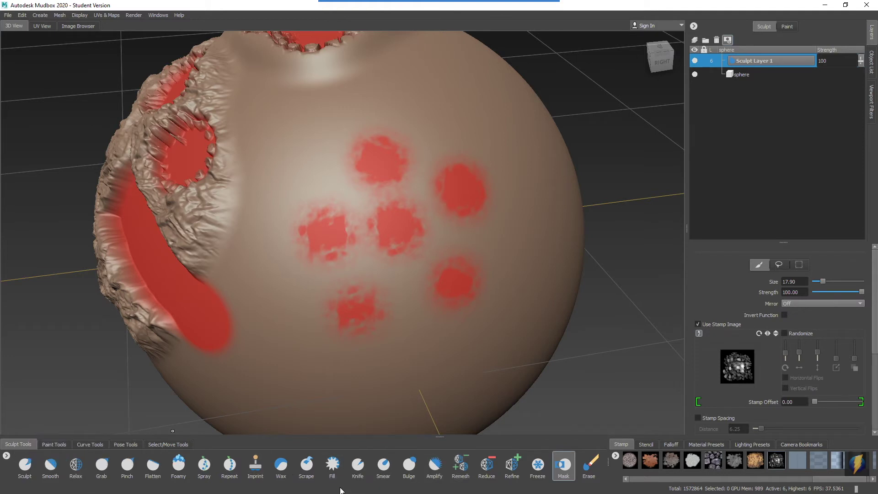
click(281, 464)
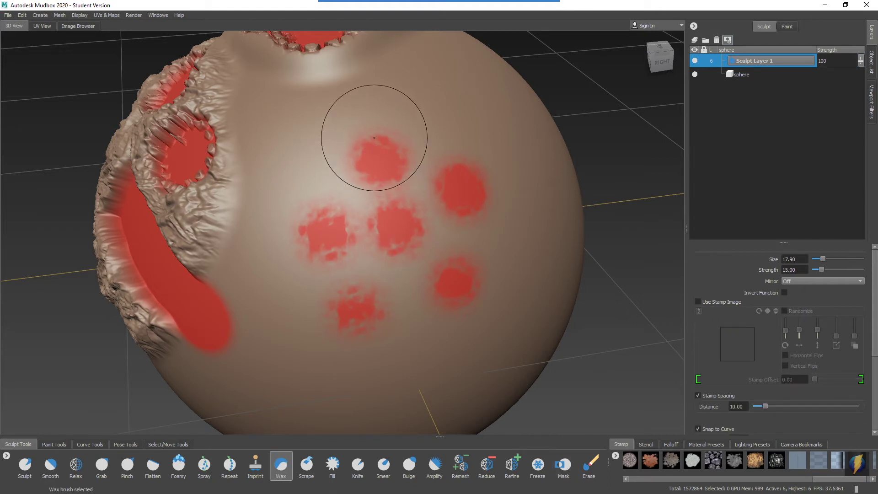
mouse_move(369, 156)
mouse_down()
mouse_move(365, 129)
mouse_move(411, 161)
mouse_move(317, 222)
mouse_move(331, 257)
mouse_move(314, 327)
mouse_move(413, 314)
mouse_move(470, 271)
mouse_move(415, 167)
mouse_move(388, 180)
mouse_move(337, 166)
mouse_move(320, 150)
mouse_move(276, 183)
mouse_move(287, 180)
mouse_up()
mouse_move(441, 254)
alt+mouse_down()
mouse_move(354, 233)
mouse_move(448, 229)
mouse_move(437, 249)
alt+mouse_up()
alt+drag(343, 274, 369, 257)
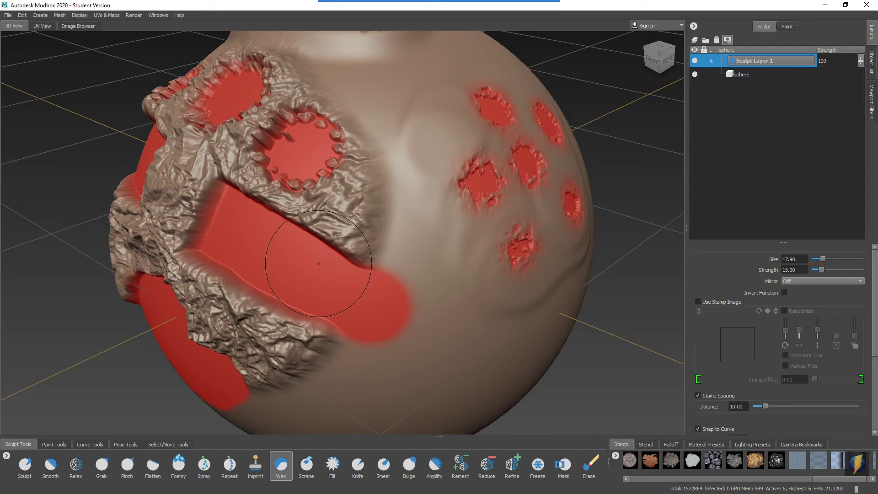
alt+drag(306, 269, 330, 255)
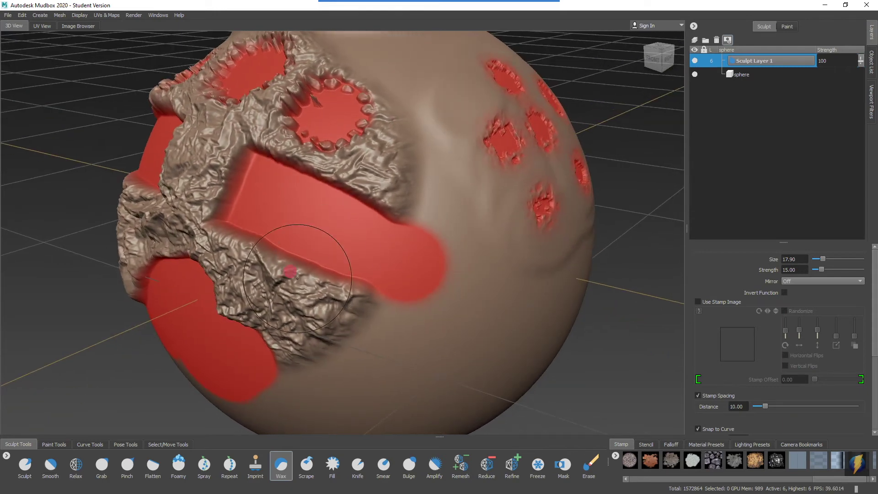
scroll(318, 276, up, 2)
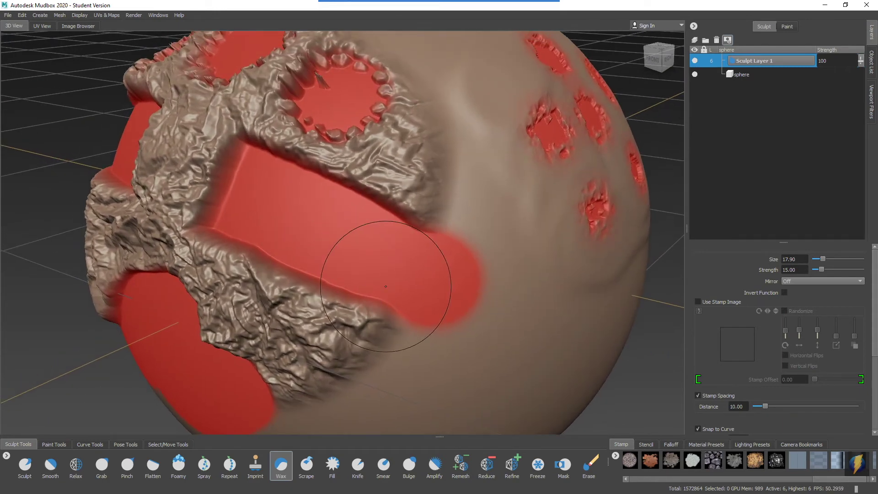
Erase a band across the long rectangular mask with the Mask brush to restore the wrinkled detail, and hide the mask tint
click(563, 465)
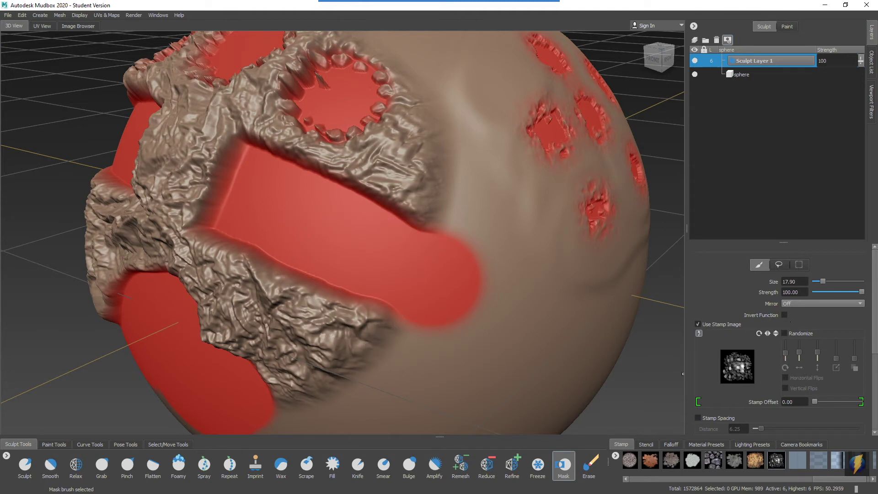
mouse_move(382, 206)
ctrl+mouse_down()
mouse_move(369, 199)
mouse_move(333, 284)
mouse_move(365, 248)
mouse_move(338, 257)
ctrl+mouse_up()
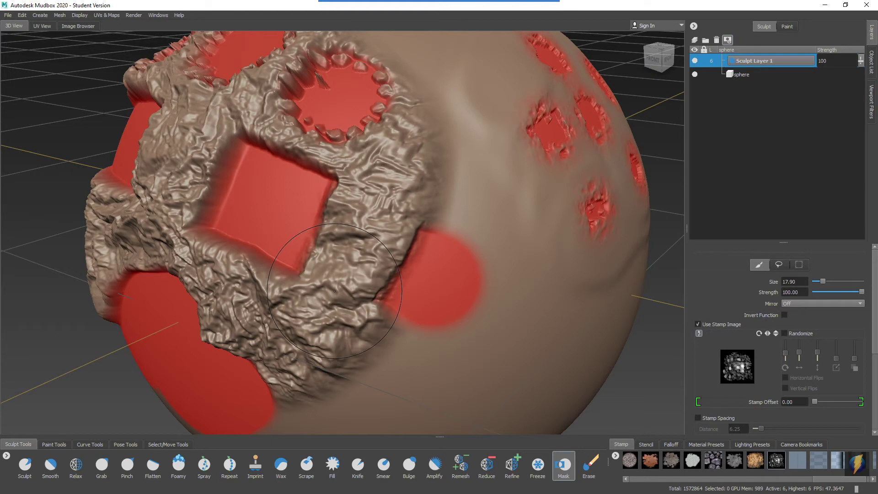
alt+right_drag(534, 261, 457, 264)
mouse_move(457, 264)
alt+mouse_down()
mouse_move(407, 267)
mouse_move(417, 278)
alt+mouse_up()
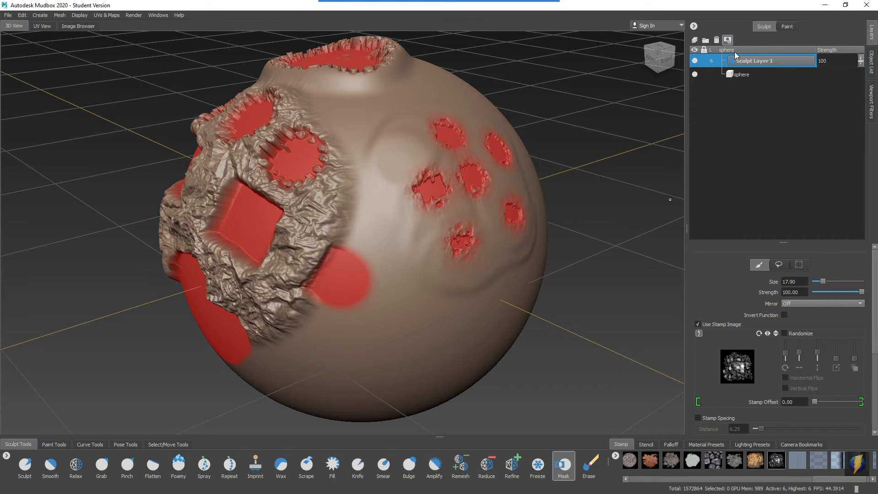
click(727, 40)
mouse_move(393, 1)
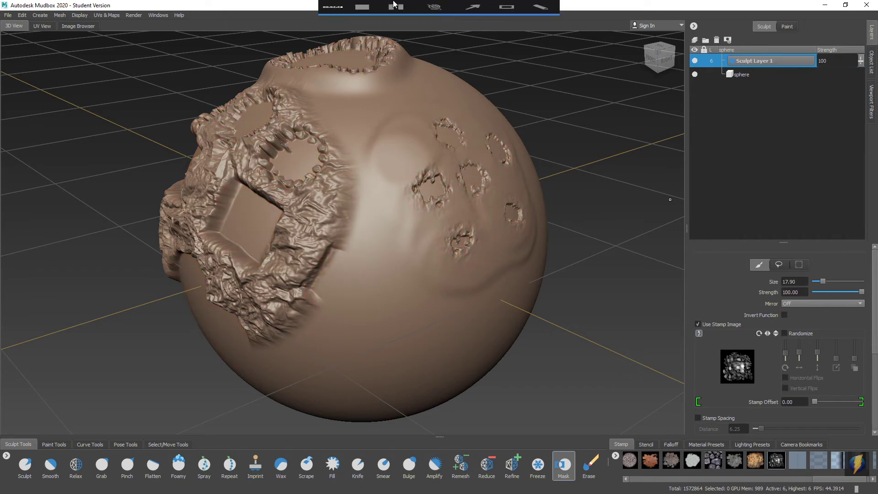
click(472, 6)
drag(733, 167, 729, 42)
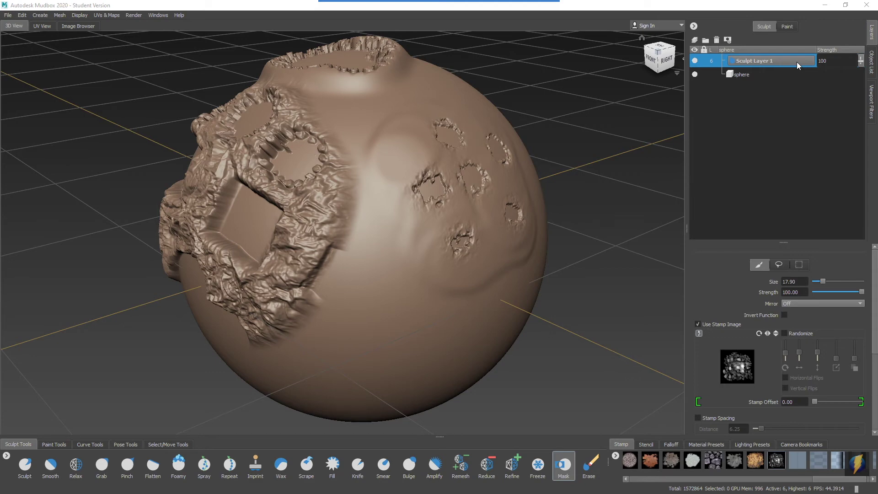
mouse_move(484, 1)
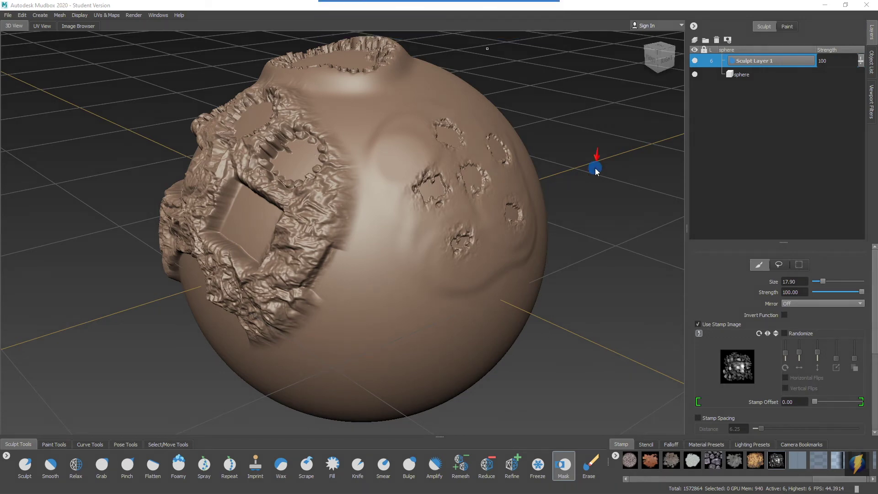
drag(594, 168, 536, 449)
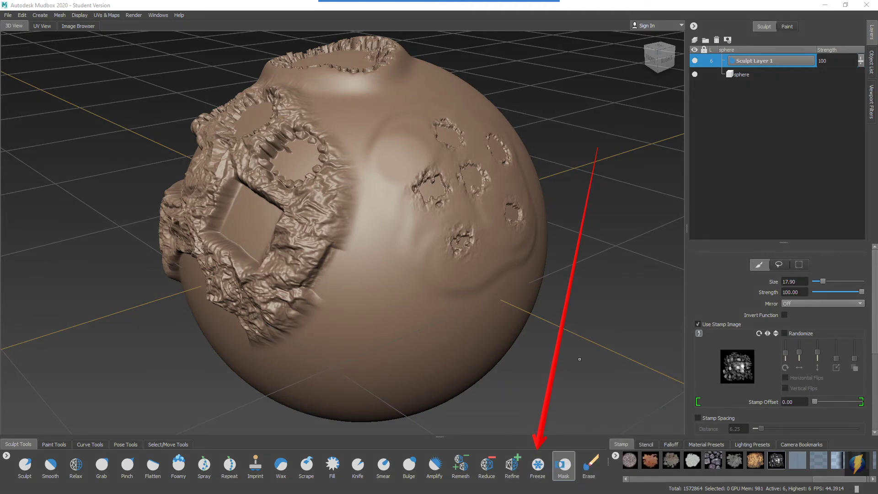
key(e)
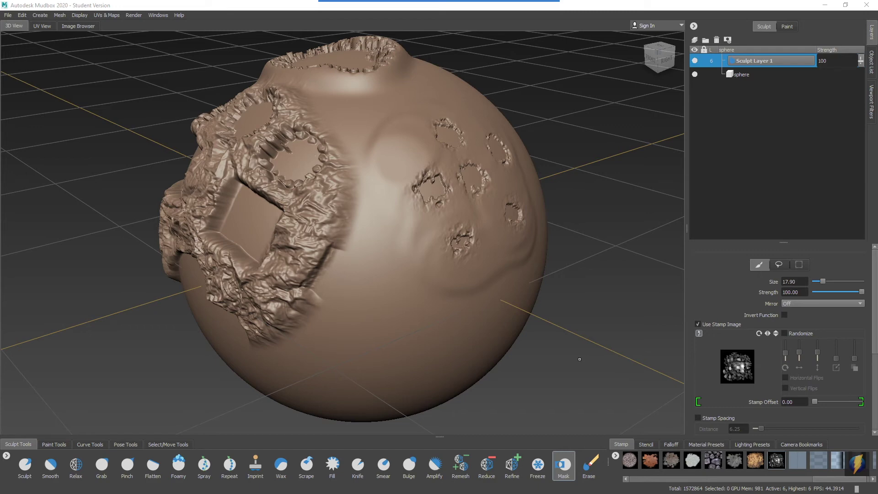
Add a new sculpt layer above Sculpt Layer 1 for work on the smooth back of the sphere
alt+drag(519, 248, 470, 251)
alt+drag(477, 176, 482, 196)
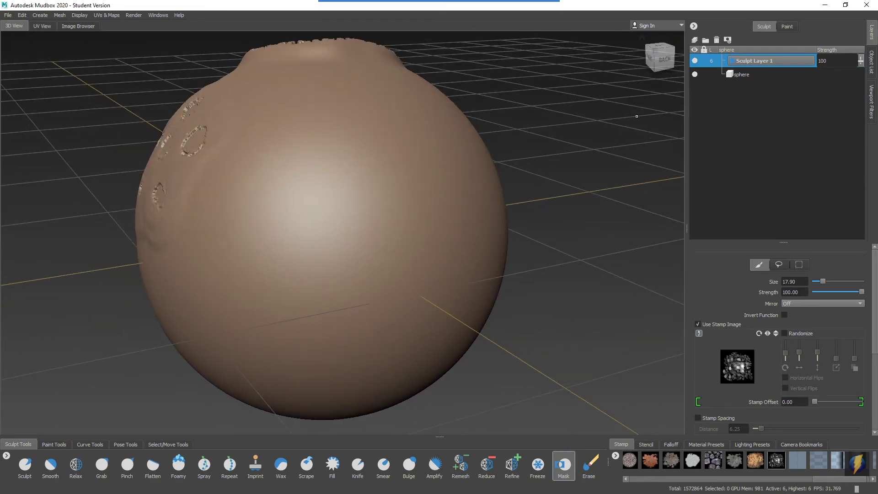
click(728, 40)
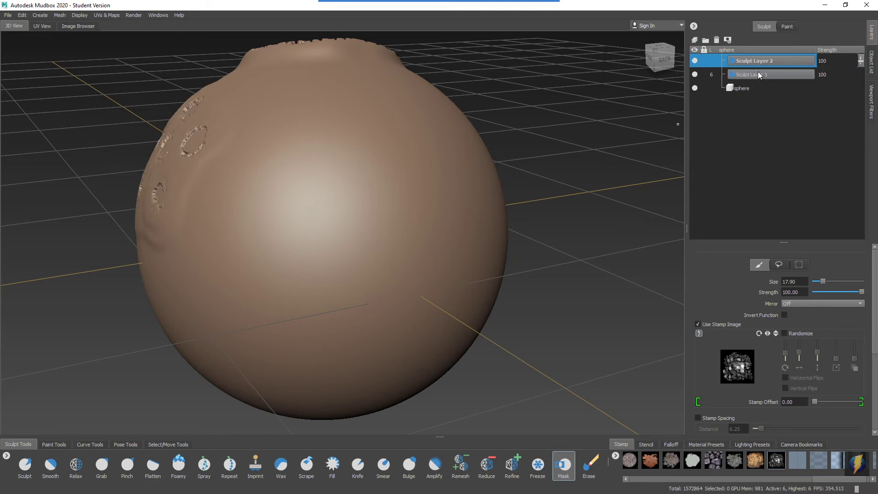
alt+middle_drag(448, 207, 471, 216)
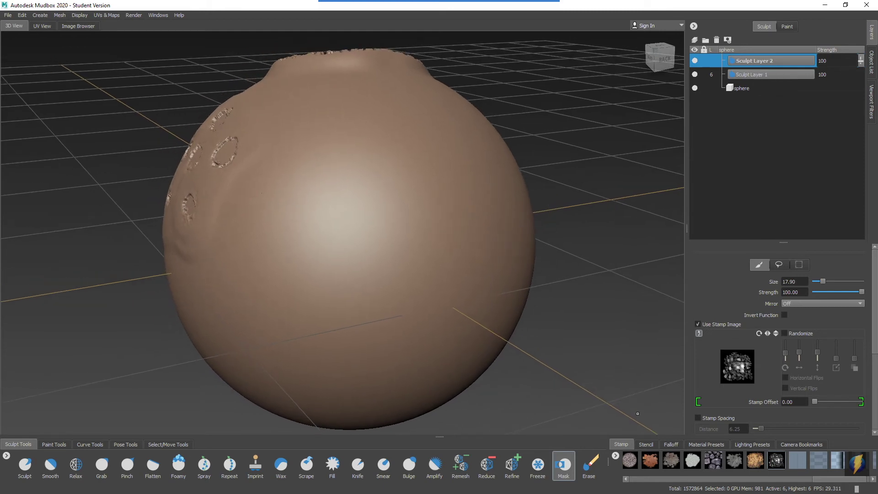
Paint a solid, rounded frozen patch on the smooth back of the sphere with the Freeze brush
click(537, 464)
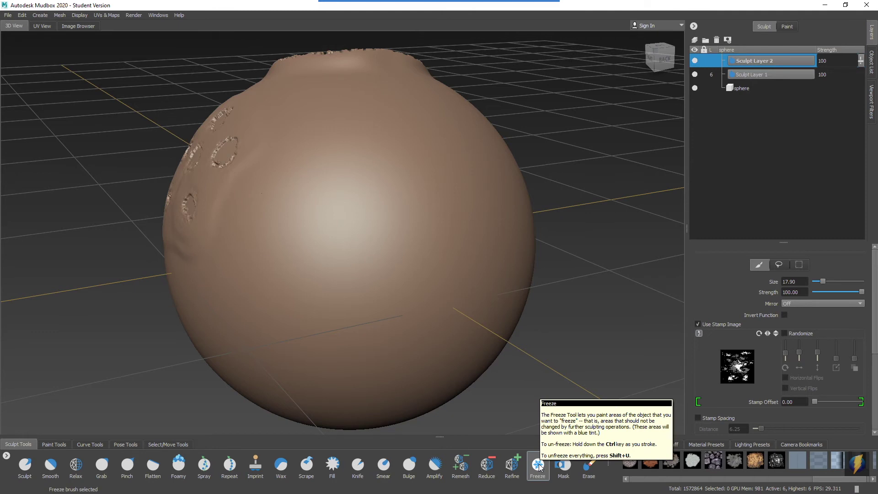
alt+drag(391, 199, 382, 195)
mouse_move(341, 163)
mouse_down()
mouse_move(289, 198)
mouse_move(308, 227)
mouse_move(325, 170)
mouse_move(340, 172)
mouse_move(348, 226)
mouse_move(293, 201)
mouse_up()
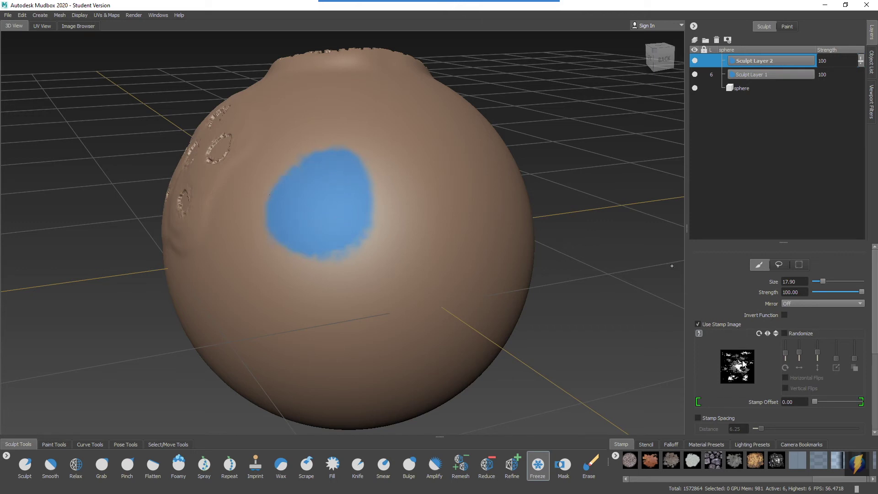
Stamp eight frozen spots beside the solid frozen patch using the Freeze brush with a cracked, veined stamp image
click(539, 464)
drag(820, 479, 680, 483)
click(675, 462)
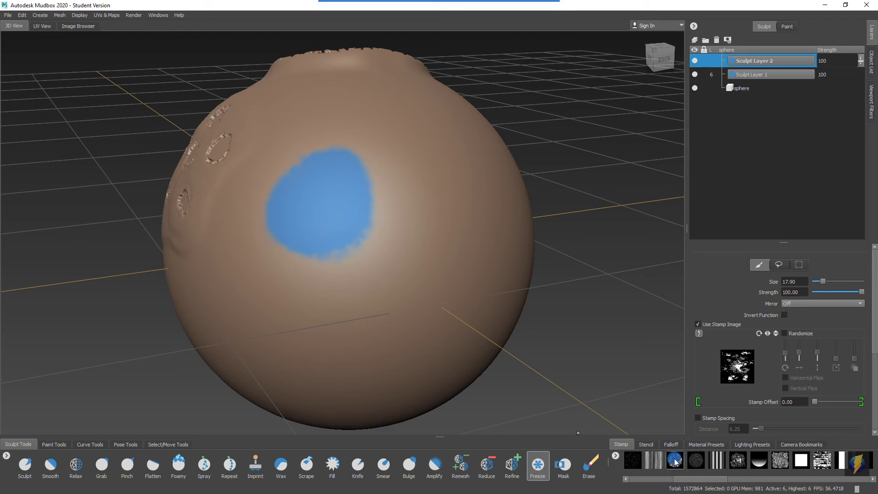
mouse_move(396, 237)
alt+mouse_down()
mouse_move(347, 238)
mouse_move(354, 249)
alt+mouse_up()
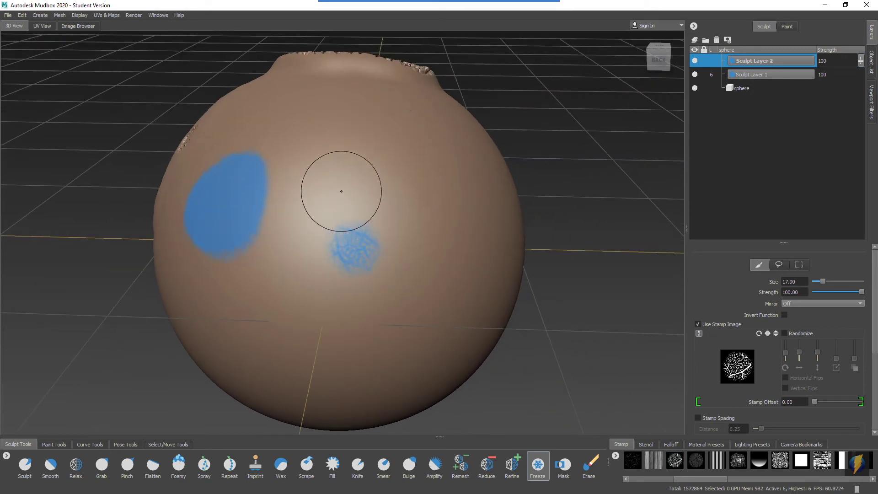
click(340, 191)
click(309, 244)
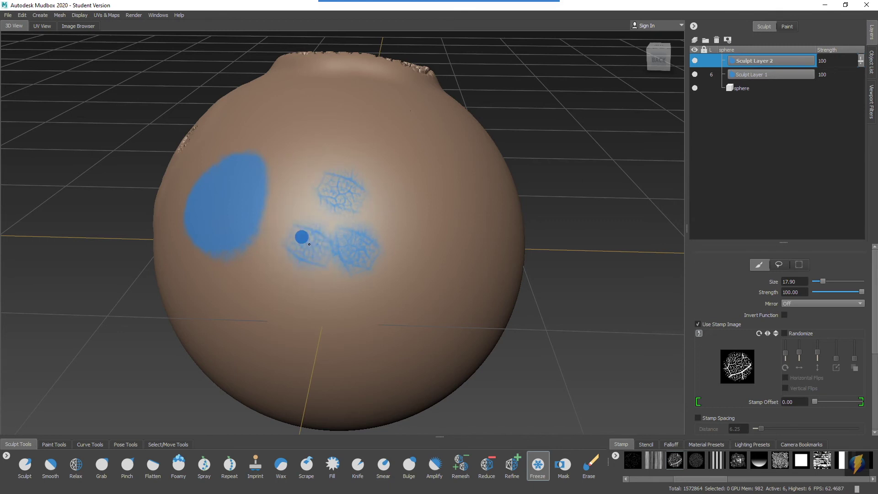
click(296, 184)
click(338, 139)
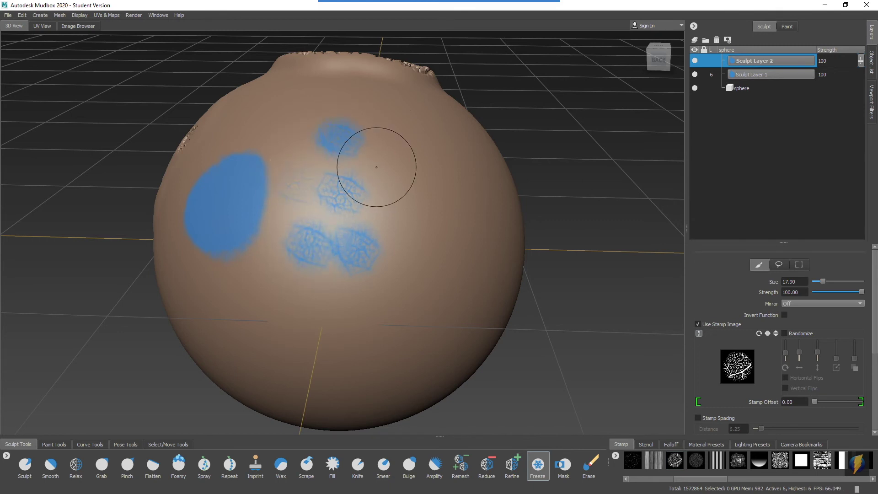
click(389, 172)
click(398, 229)
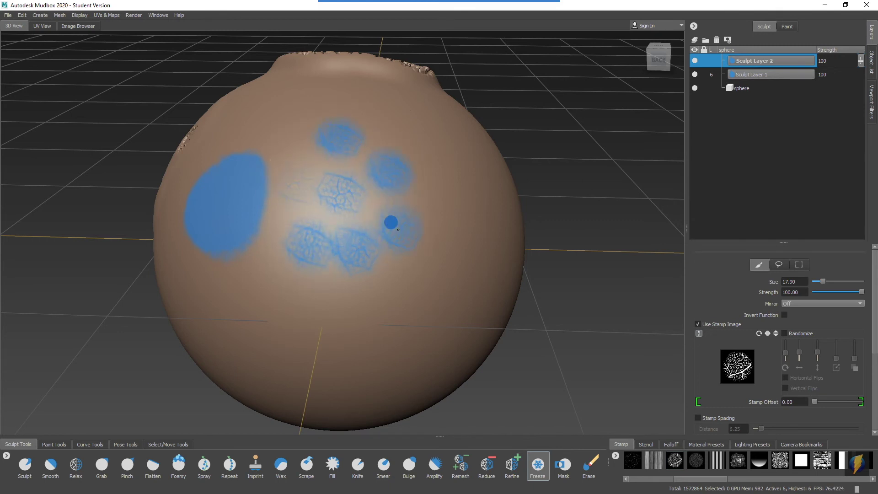
click(384, 288)
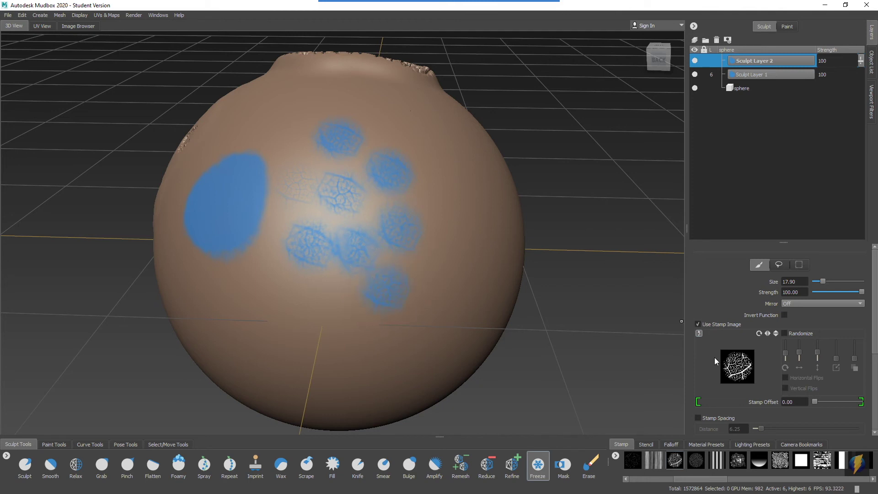
Turn off the stamp image and lay the pebble stencil over a clear smooth area of the sphere
click(697, 324)
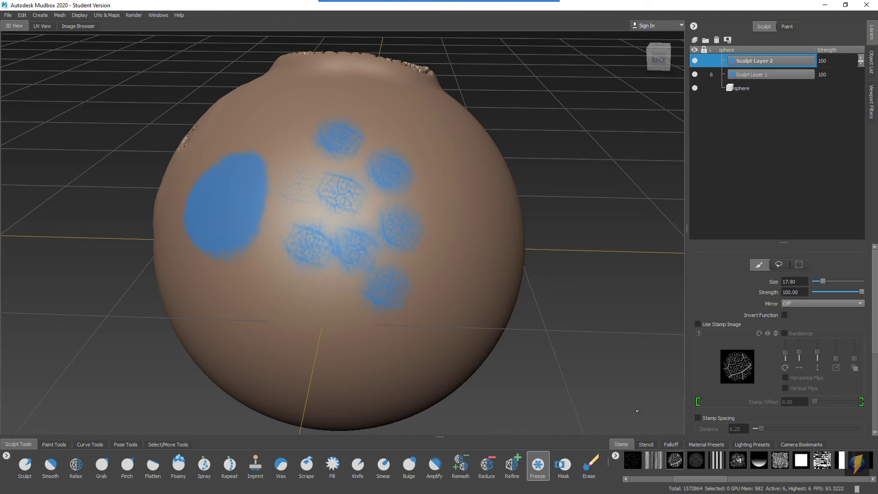
click(647, 444)
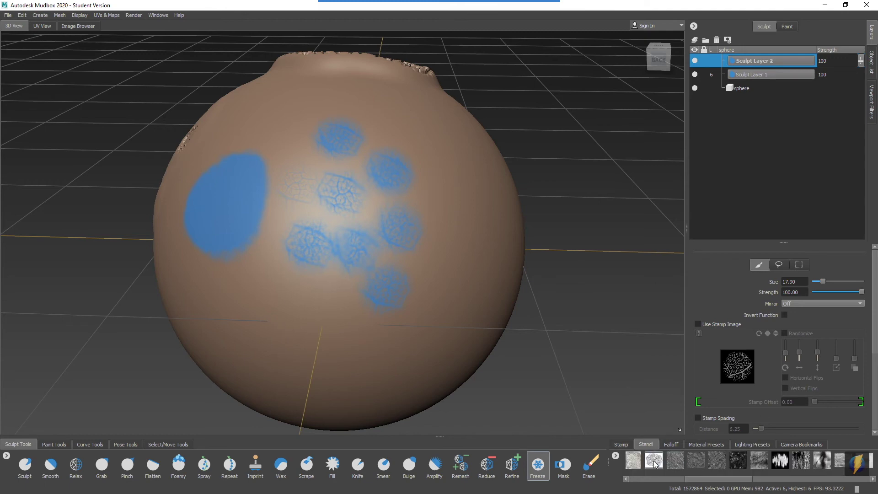
click(653, 460)
alt+drag(457, 257, 403, 264)
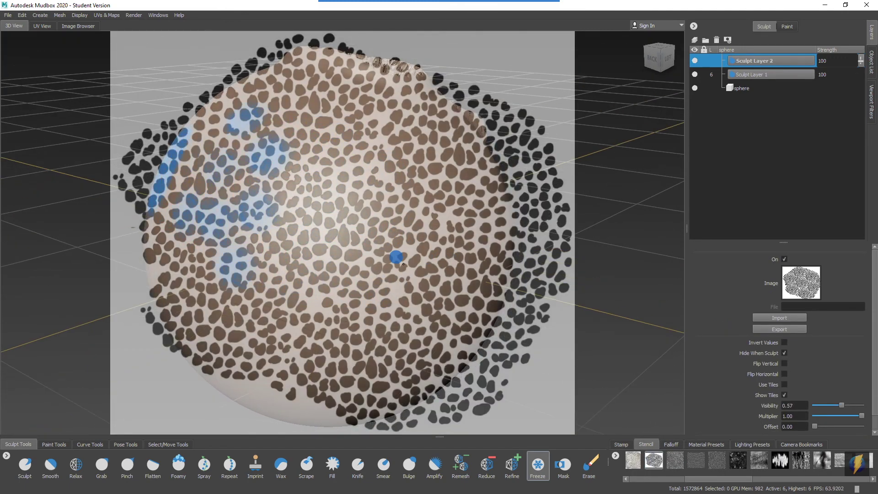
Freeze a large patch and several smaller ones around it through the pebble stencil, and hide the stencil
mouse_move(316, 202)
mouse_down()
mouse_move(323, 229)
mouse_move(361, 220)
mouse_up()
drag(382, 299, 358, 306)
drag(288, 311, 294, 295)
mouse_move(338, 137)
mouse_down()
mouse_move(335, 148)
mouse_move(388, 170)
mouse_up()
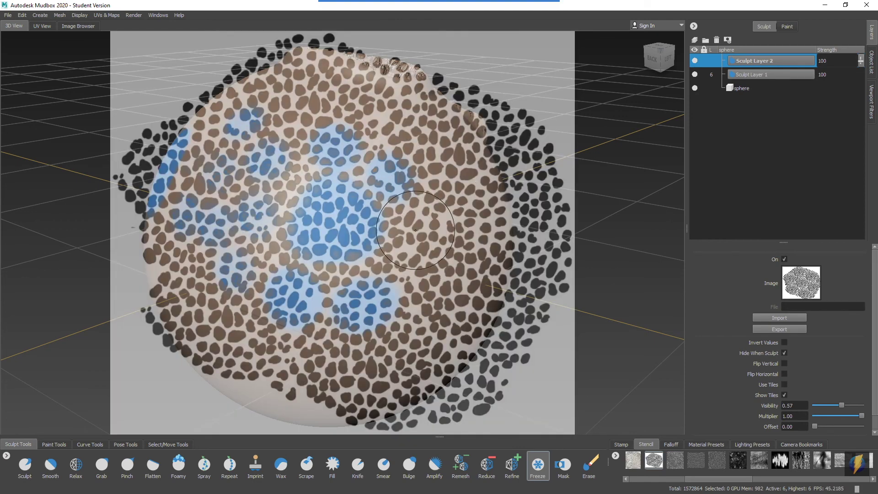
drag(414, 232, 409, 235)
drag(426, 287, 424, 290)
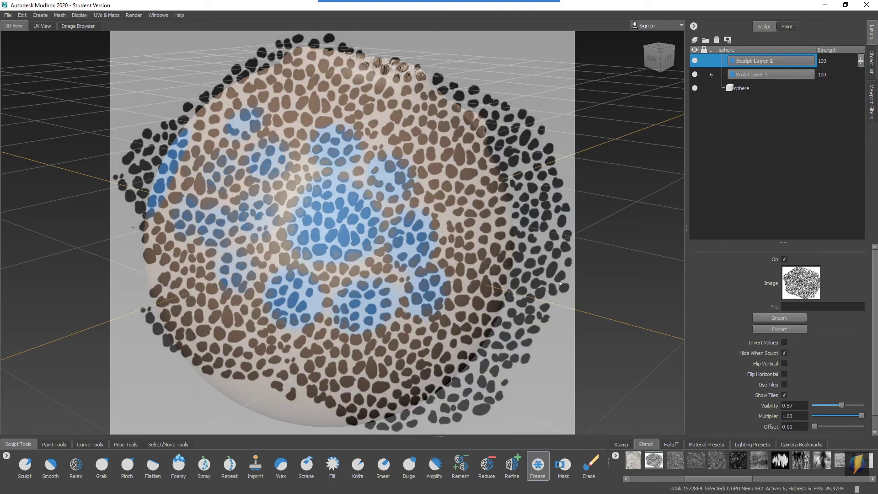
key(q)
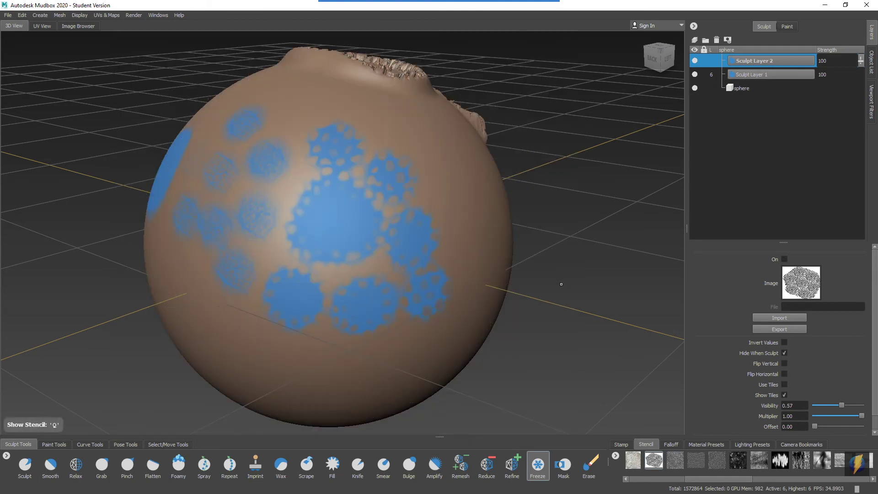
Raise the surface across the upper cracked frozen spots with the Sculpt brush
alt+drag(333, 254, 412, 255)
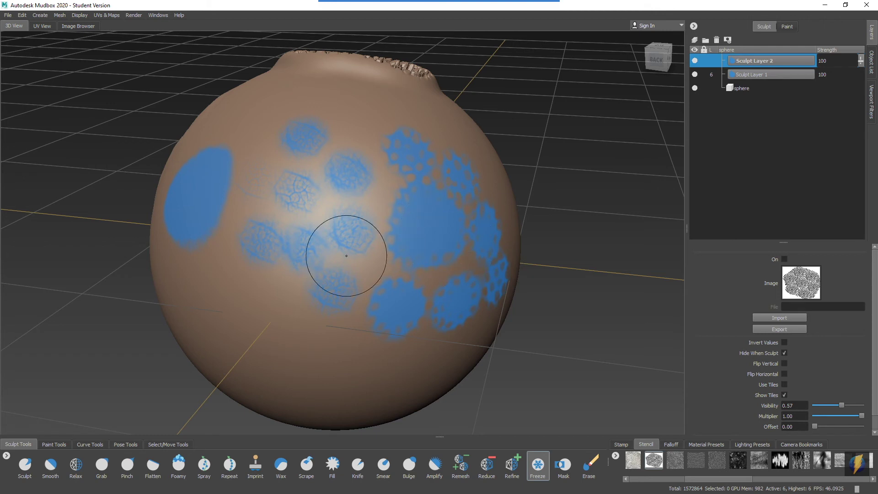
mouse_move(368, 245)
alt+right_down()
mouse_move(388, 244)
mouse_move(361, 248)
alt+right_up()
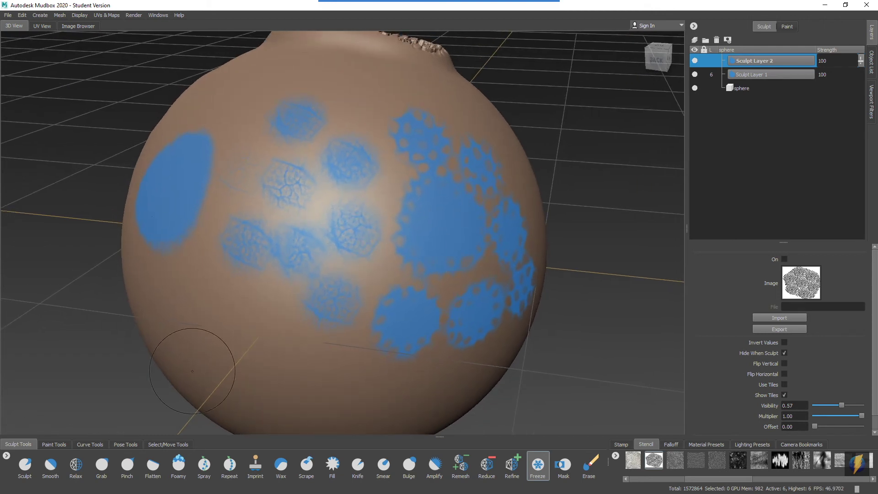
click(25, 464)
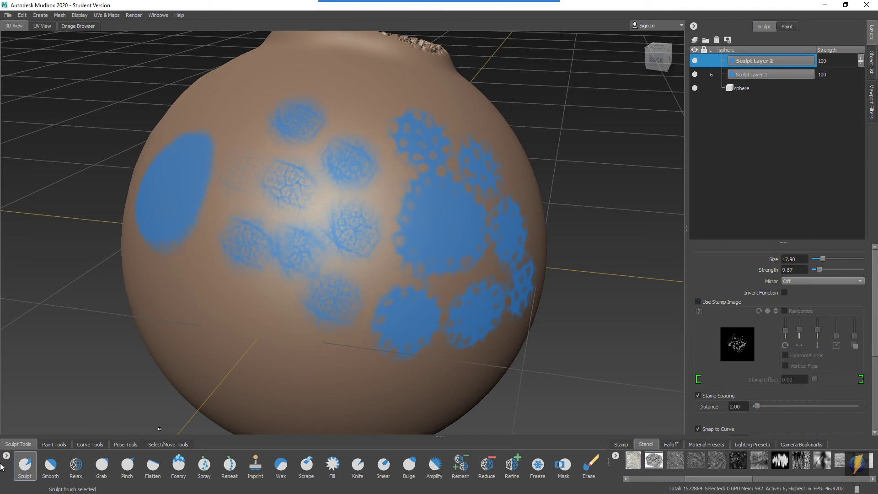
drag(347, 196, 277, 178)
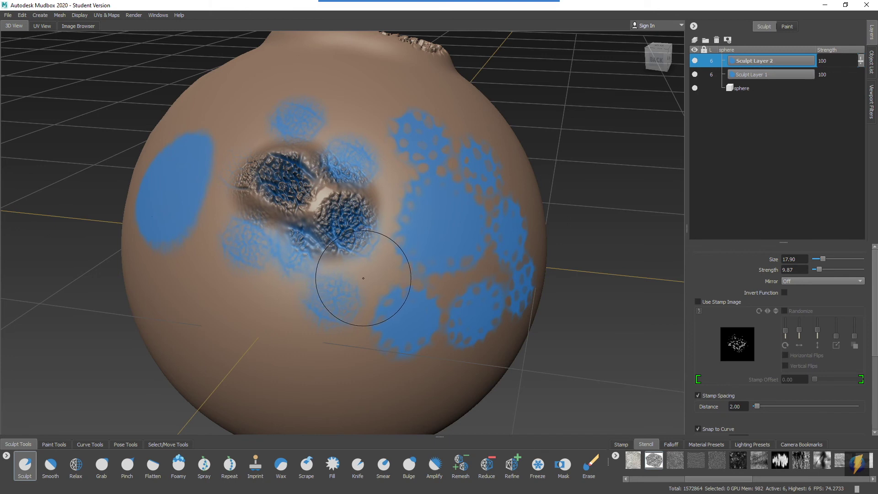
Lower the Sculpt brush strength to 3.22 and sculpt over the lower cracked frozen spots
key(m)
drag(374, 264, 341, 261)
mouse_move(337, 308)
mouse_down()
mouse_move(323, 291)
mouse_move(331, 294)
mouse_up()
drag(297, 270, 294, 266)
drag(247, 245, 250, 247)
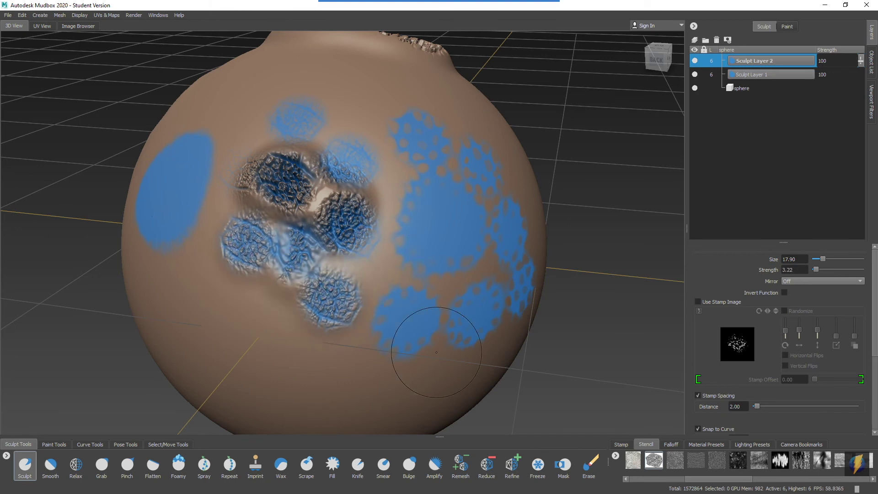
Build up the unfrozen surface around and between the pebbled frozen patches with the Sculpt brush
mouse_move(422, 310)
mouse_down()
mouse_move(398, 294)
mouse_move(384, 315)
mouse_move(418, 349)
mouse_move(457, 304)
mouse_move(394, 229)
mouse_move(411, 122)
mouse_move(441, 137)
mouse_move(494, 224)
mouse_move(514, 282)
mouse_move(436, 327)
mouse_move(492, 355)
mouse_move(528, 306)
mouse_move(521, 287)
mouse_move(417, 268)
mouse_move(462, 272)
mouse_up()
alt+middle_drag(435, 265, 491, 293)
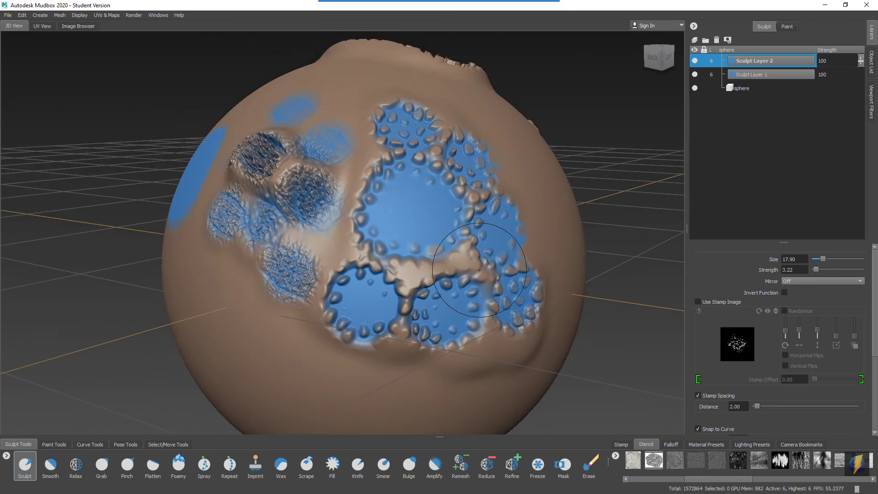
alt+right_drag(479, 270, 428, 238)
scroll(428, 237, up, 2)
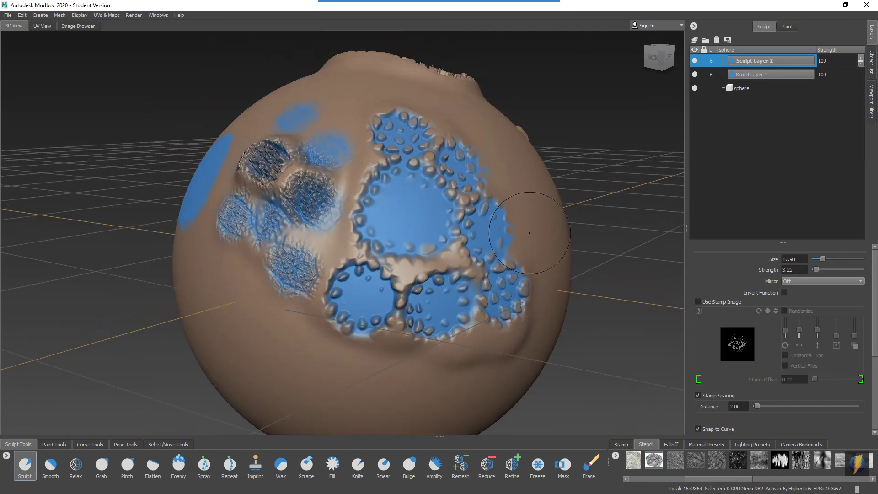
scroll(390, 248, down, 2)
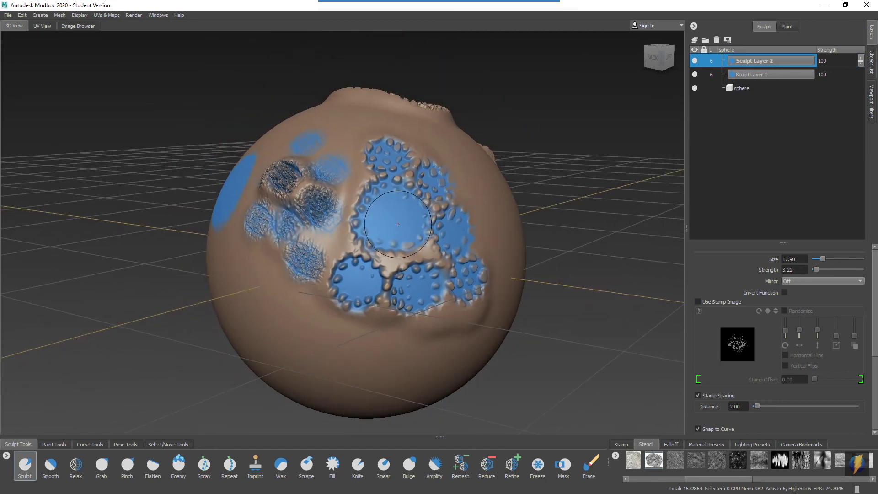
Invert the freeze so the rest of the sphere is frozen and the painted patches are editable
drag(397, 224, 456, 262)
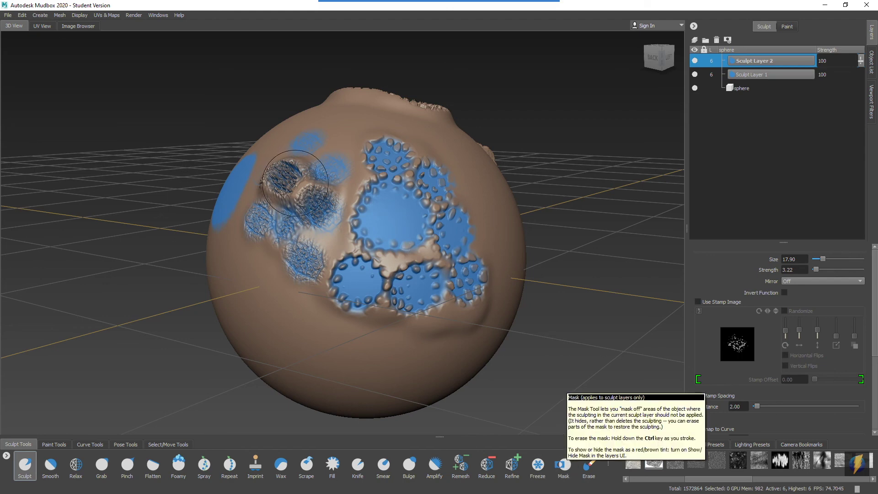
alt+drag(290, 235, 315, 235)
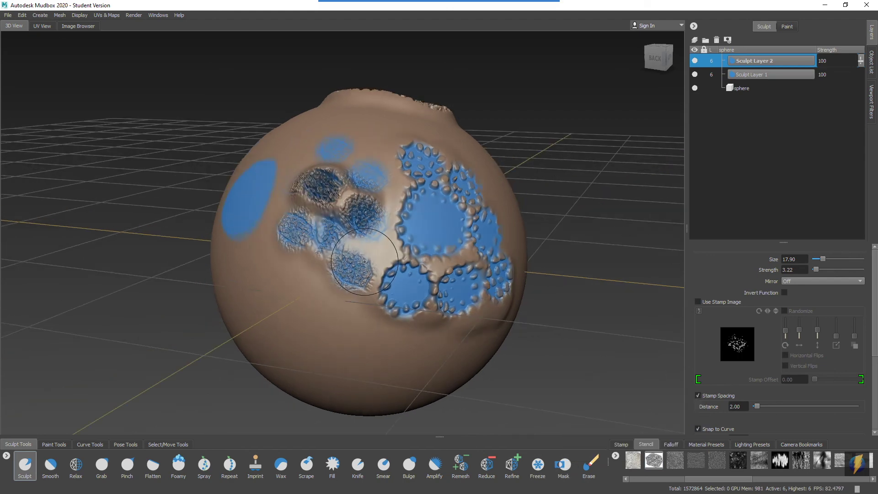
click(22, 15)
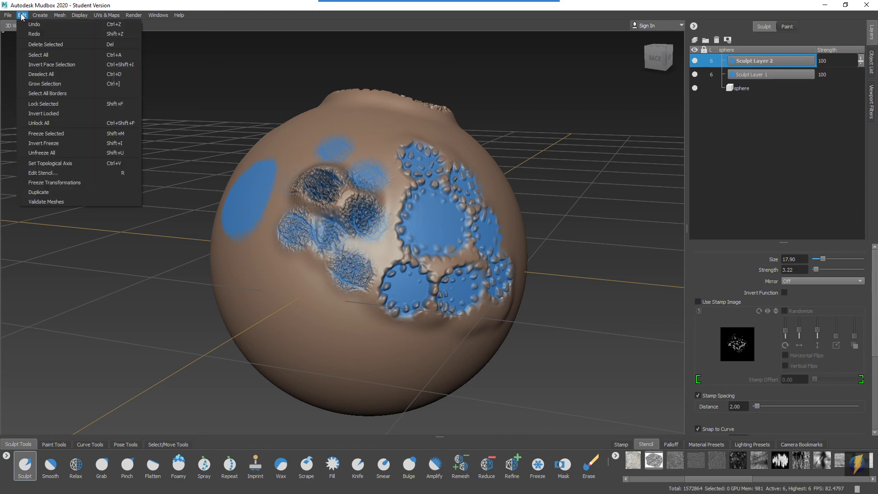
click(41, 143)
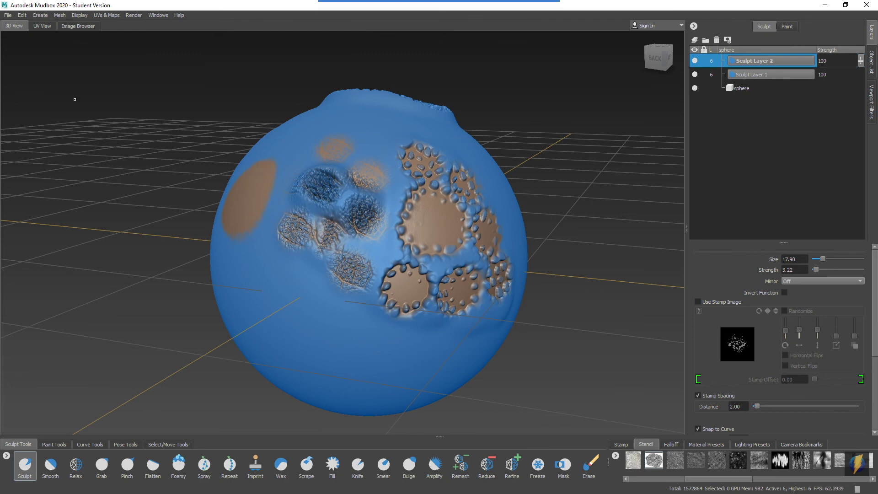
Unfreeze all frozen areas of the sphere
click(21, 16)
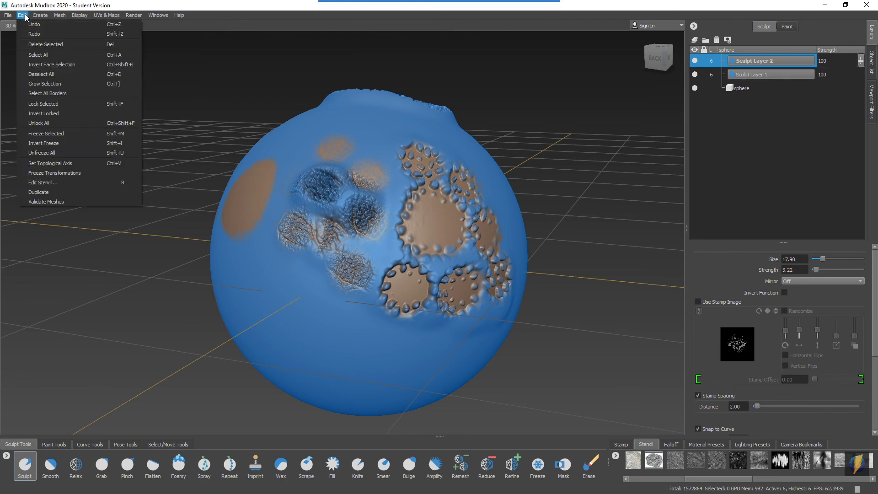
click(41, 153)
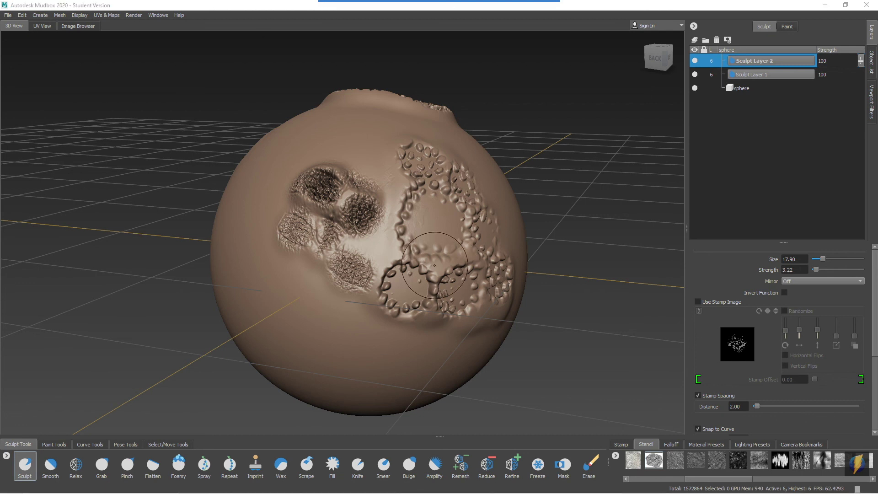
mouse_move(493, 256)
alt+right_down()
mouse_move(447, 242)
mouse_move(456, 253)
alt+right_up()
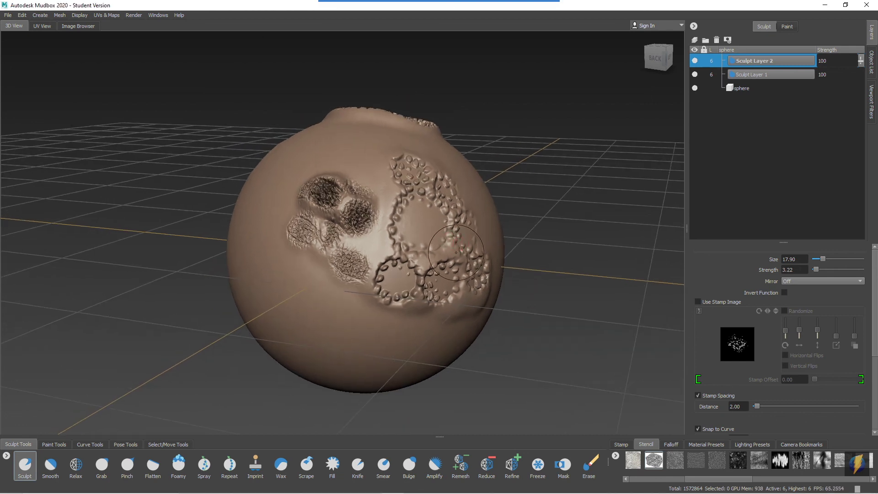
click(470, 16)
mouse_move(555, 224)
mouse_down()
mouse_move(473, 414)
mouse_move(491, 457)
mouse_move(513, 458)
mouse_move(519, 416)
mouse_move(313, 383)
mouse_move(10, 454)
mouse_move(580, 466)
mouse_move(566, 336)
mouse_up()
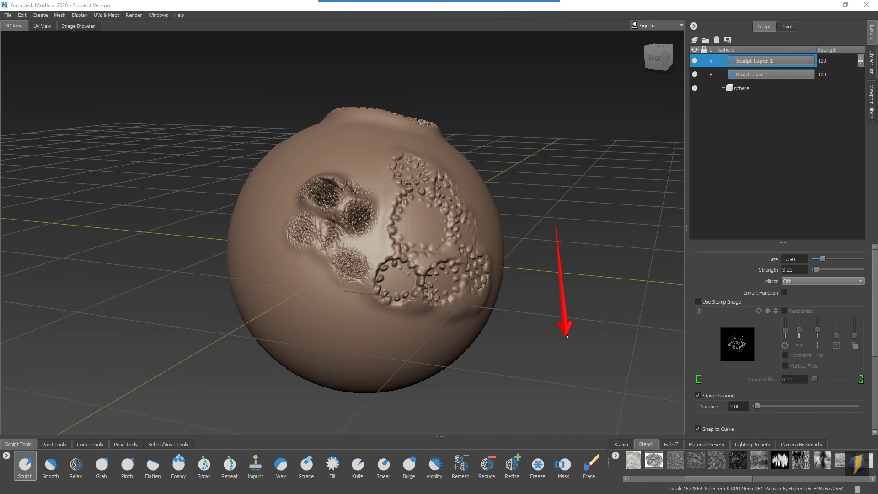
key(Escape)
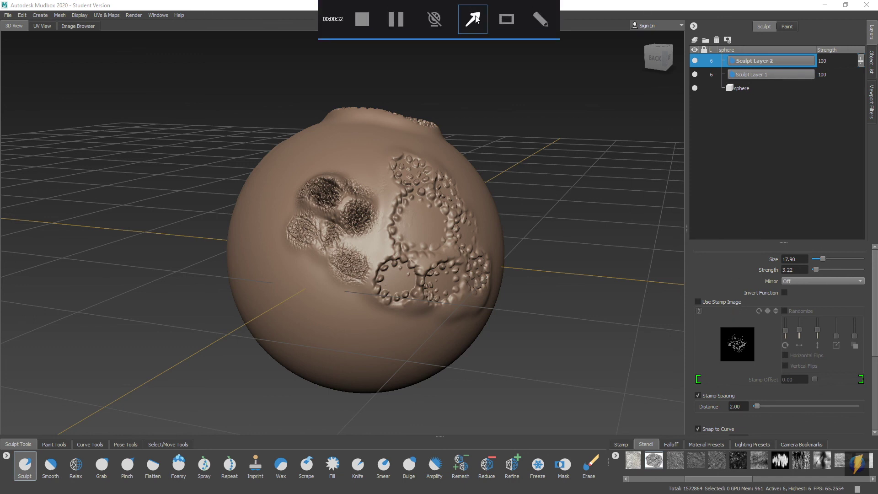
click(471, 20)
mouse_move(624, 177)
mouse_down()
mouse_move(619, 438)
mouse_move(633, 382)
mouse_move(646, 438)
mouse_up()
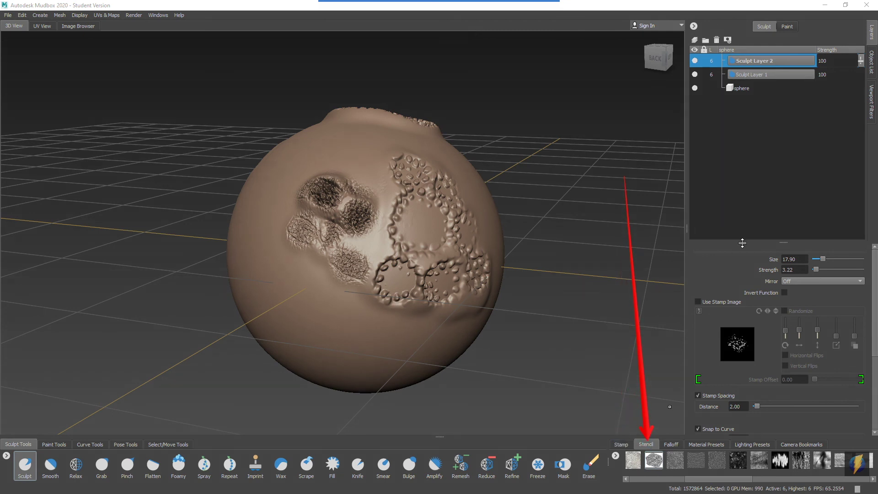